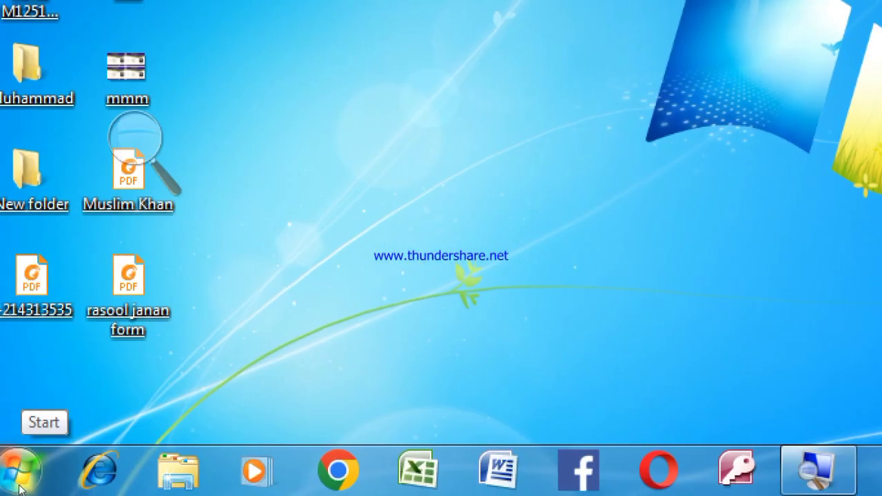
# Unlock the taskbar, stretch it to two rows tall, and lock it at that height
pyautogui.press('super+plus')
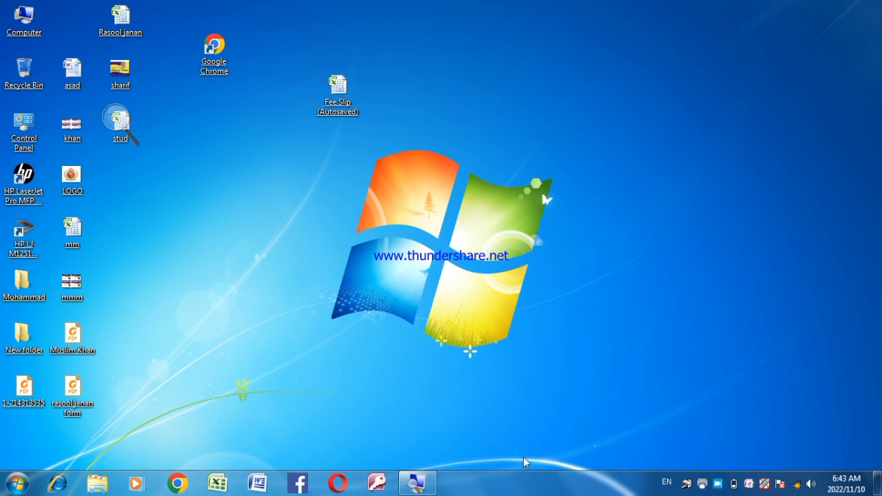
pyautogui.rightClick(522, 485)
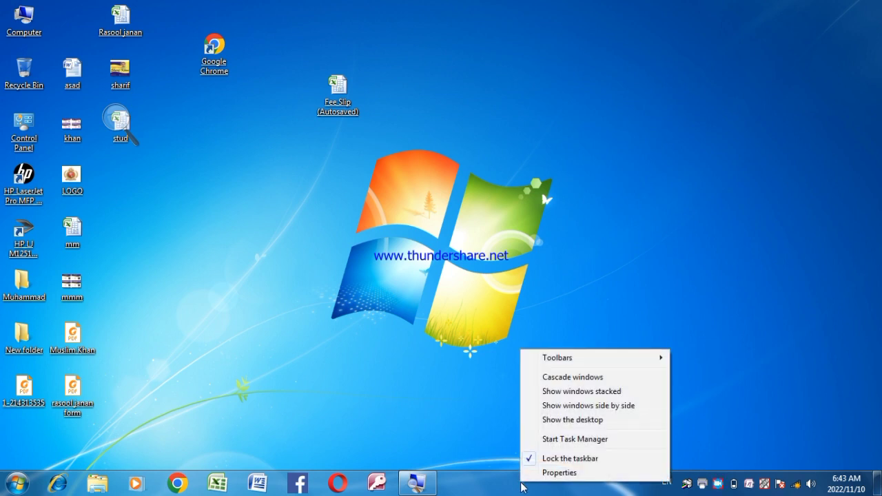
pyautogui.click(549, 460)
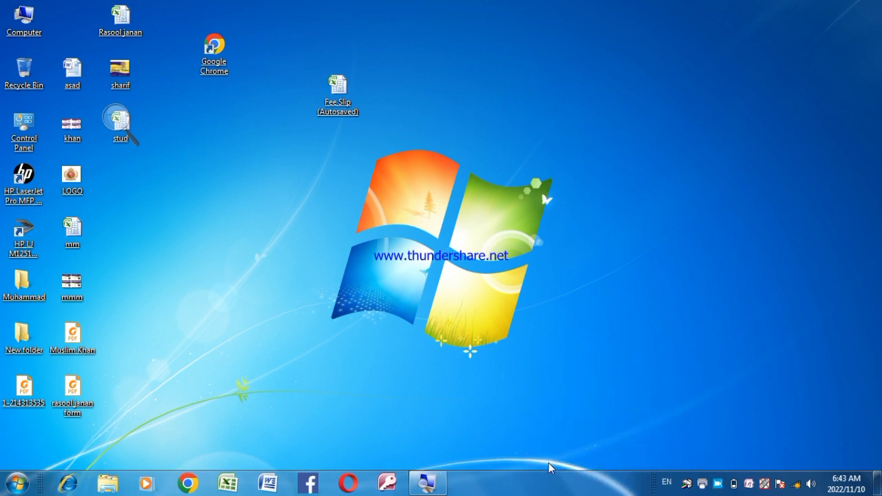
pyautogui.moveTo(548, 471); pyautogui.dragTo(551, 280)
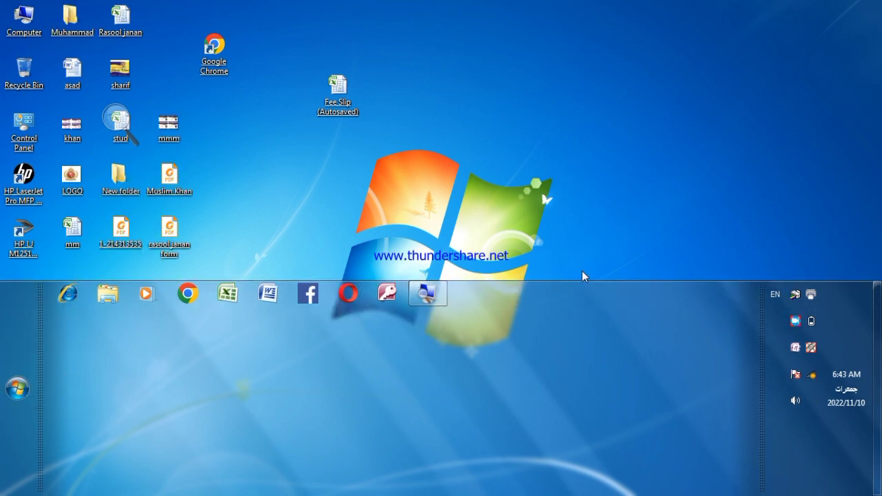
pyautogui.rightClick(521, 359)
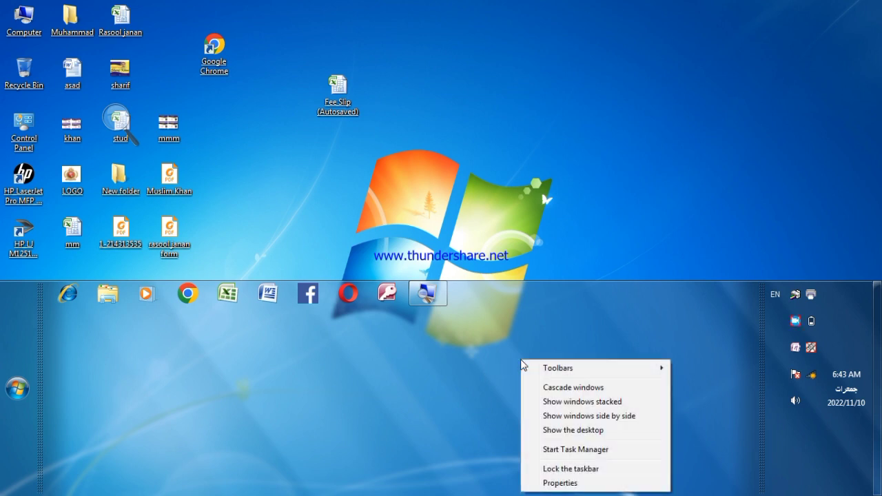
pyautogui.click(547, 470)
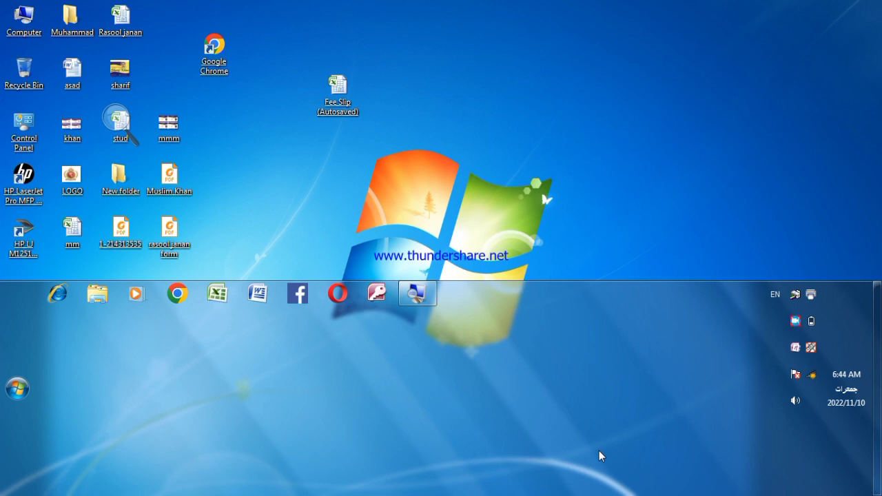
# Unlock the taskbar, drag it back down to a single row, and relock it
pyautogui.rightClick(598, 296)
pyautogui.click(623, 401)
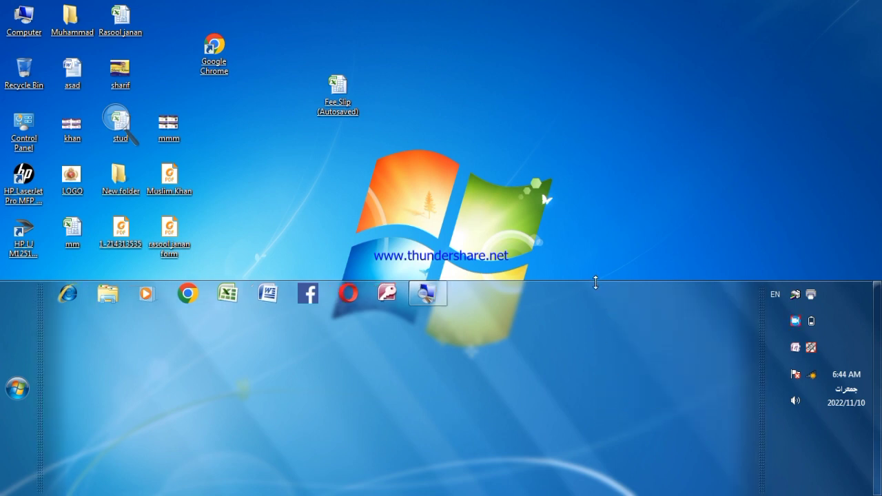
pyautogui.moveTo(596, 282); pyautogui.dragTo(564, 464)
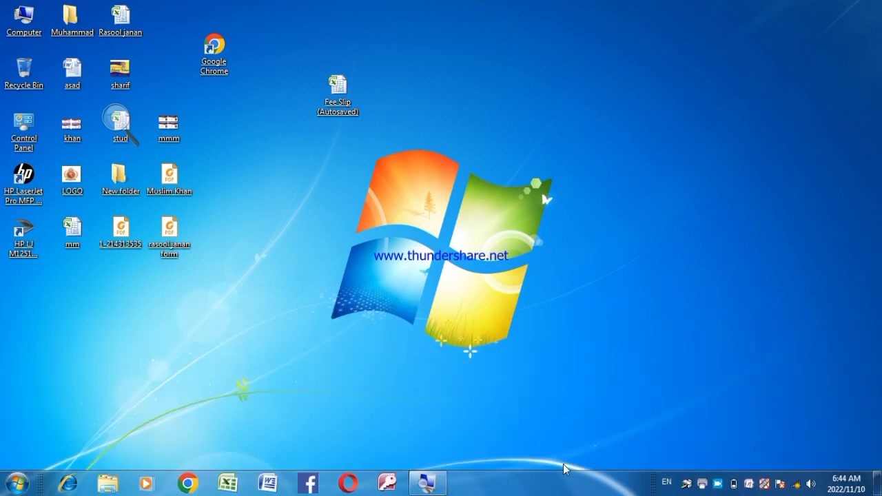
pyautogui.rightClick(562, 488)
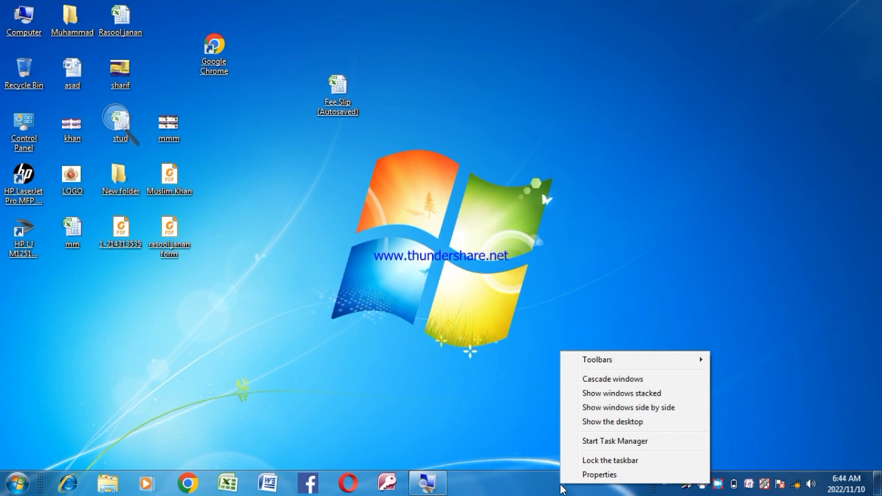
pyautogui.click(590, 461)
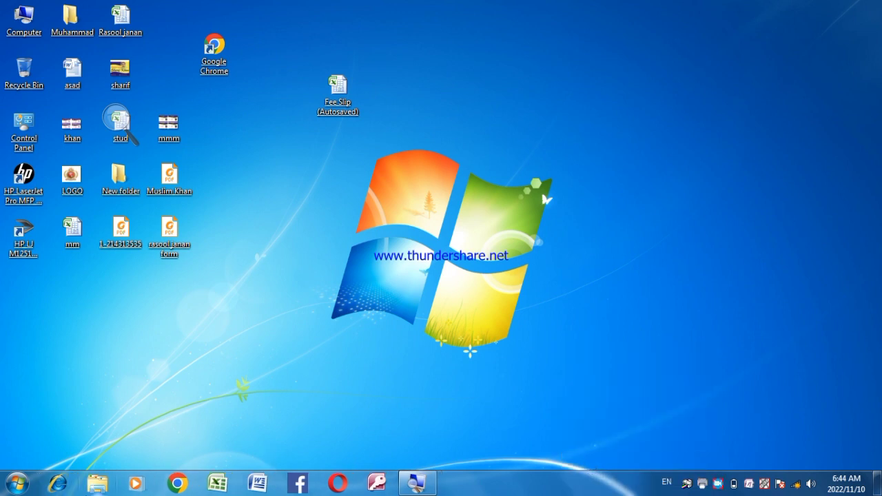
# Open Taskbar and Start Menu Properties via Personalize and apply an unlocked taskbar
pyautogui.rightClick(322, 243)
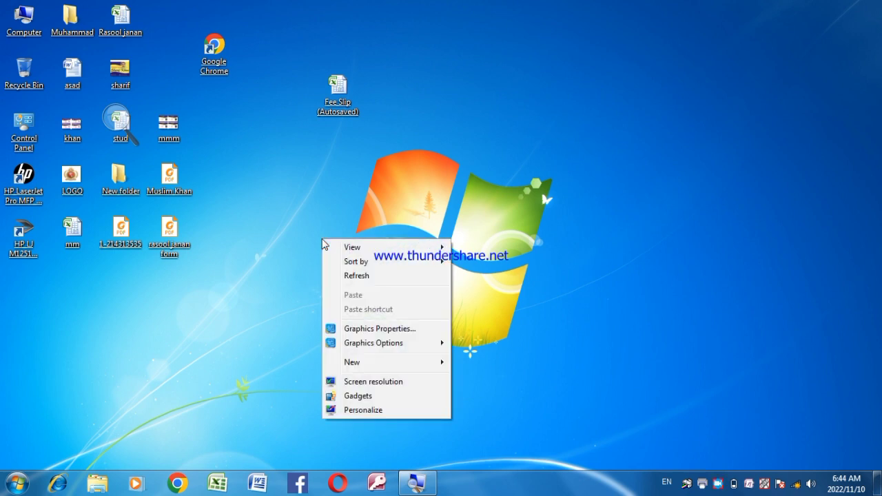
pyautogui.click(362, 410)
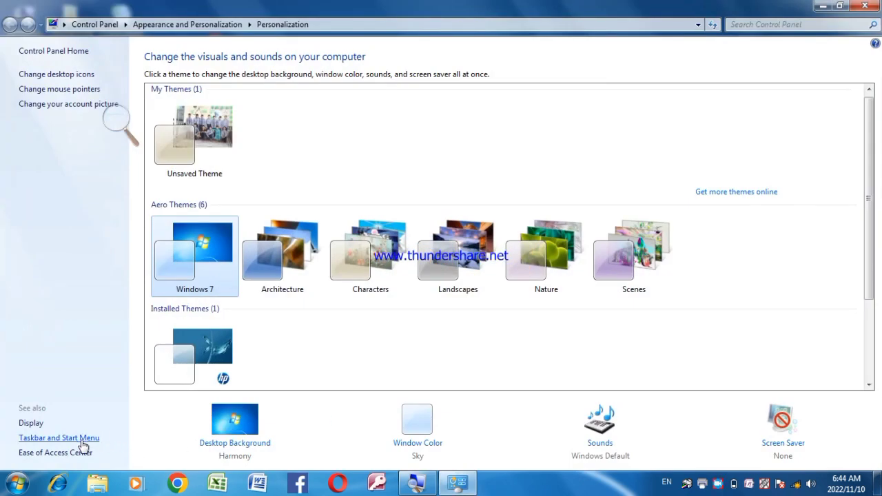
pyautogui.click(81, 438)
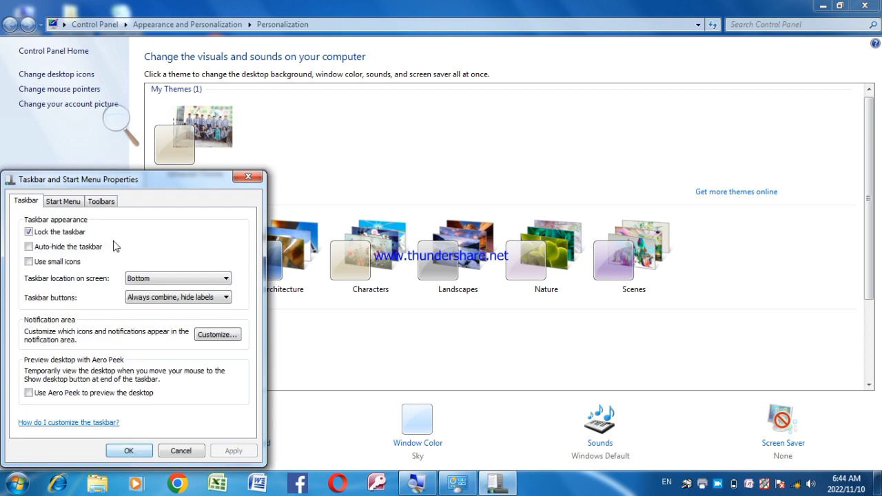
pyautogui.click(72, 233)
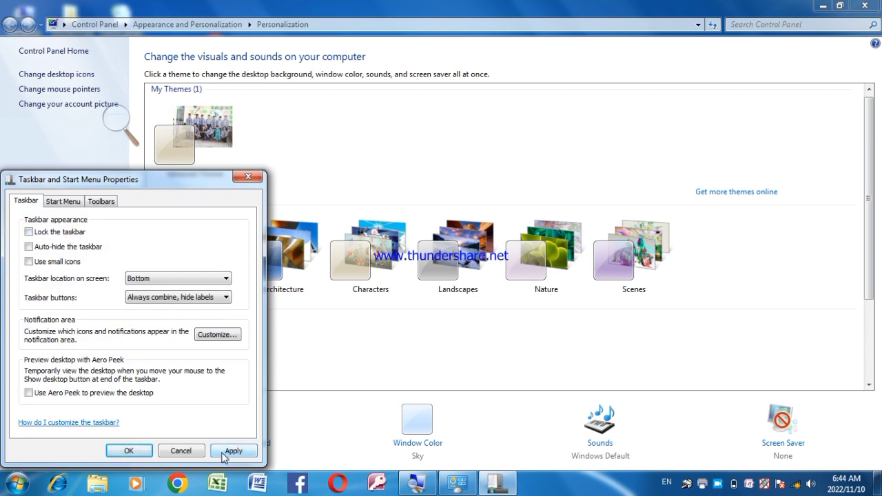
pyautogui.click(220, 453)
pyautogui.click(333, 465)
pyautogui.moveTo(333, 465)
pyautogui.mouseDown()
pyautogui.moveTo(339, 443)
pyautogui.moveTo(333, 473)
pyautogui.mouseUp()
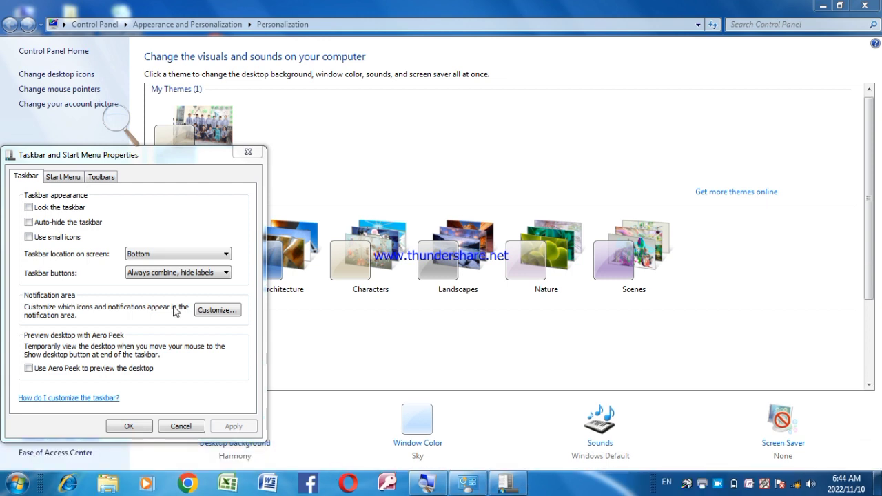
# Relock the taskbar, turn on Auto-hide, apply, and close both settings windows
pyautogui.click(75, 208)
pyautogui.click(233, 426)
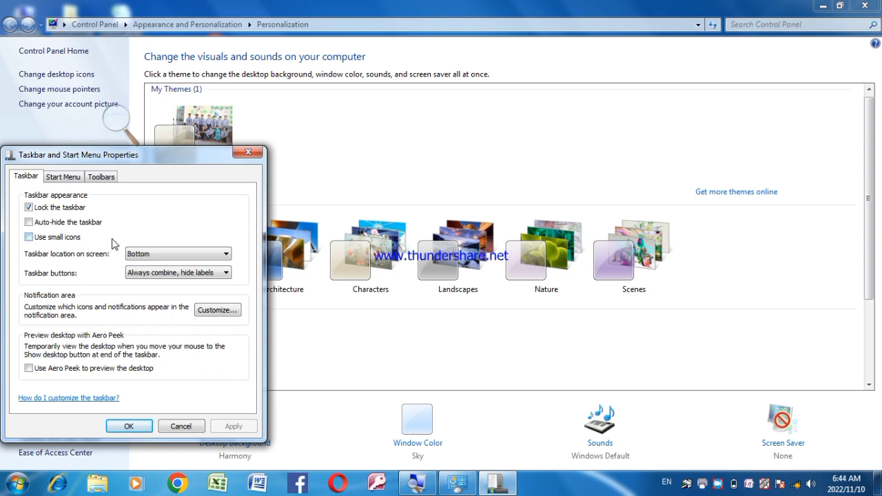
pyautogui.click(89, 223)
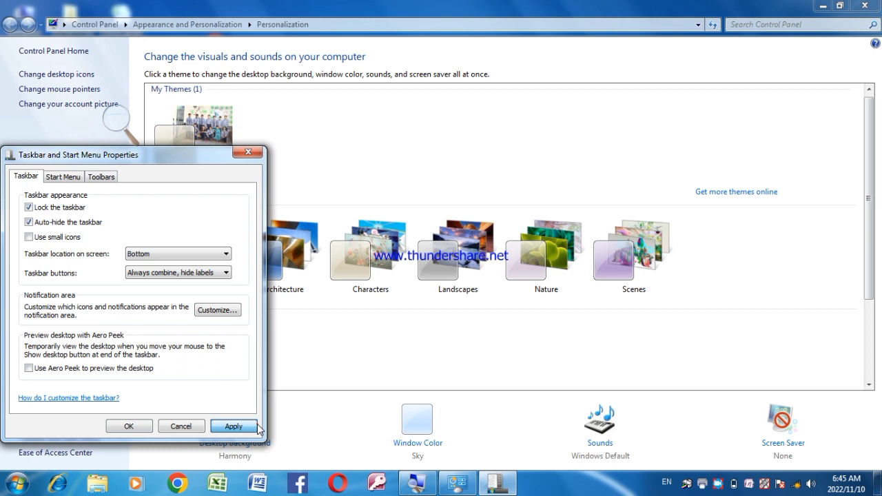
pyautogui.click(233, 427)
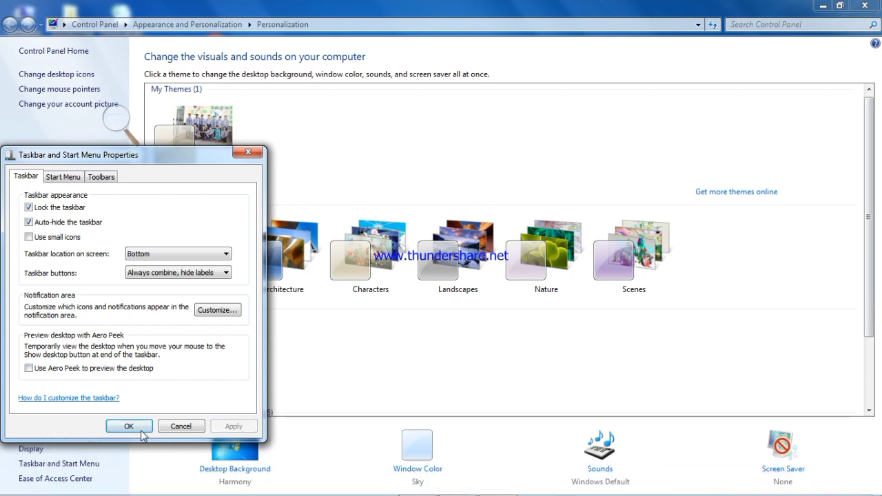
pyautogui.click(141, 431)
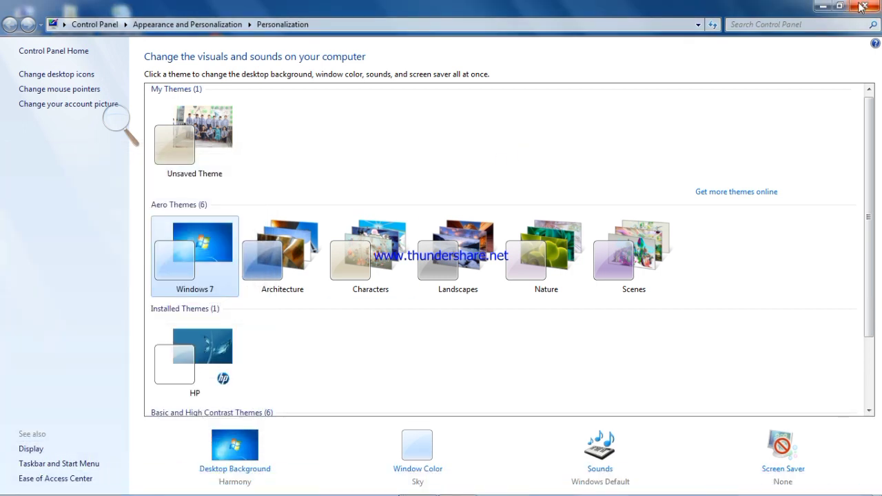
pyautogui.click(861, 7)
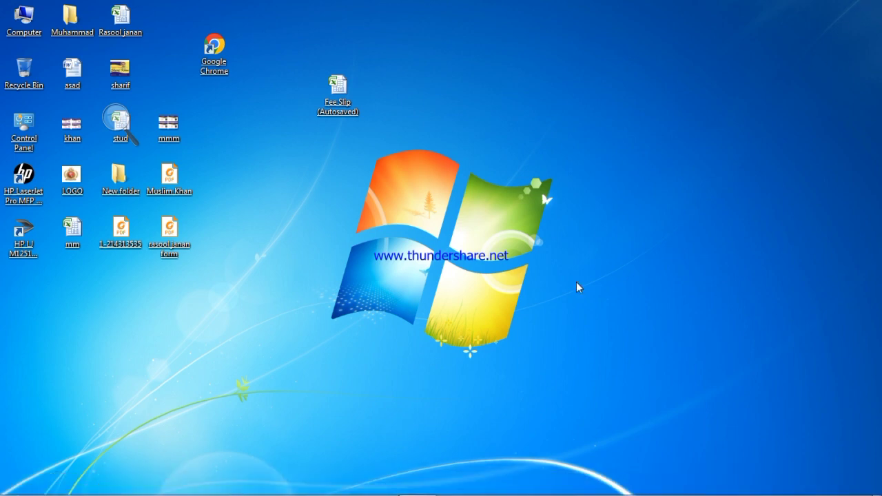
# Reopen Taskbar and Start Menu Properties and turn off Auto-hide so the taskbar stays visible
pyautogui.rightClick(661, 185)
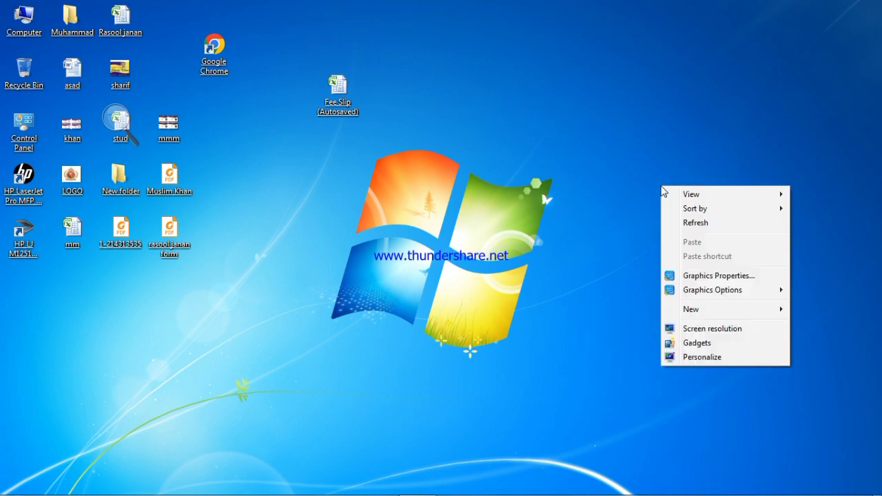
pyautogui.click(702, 357)
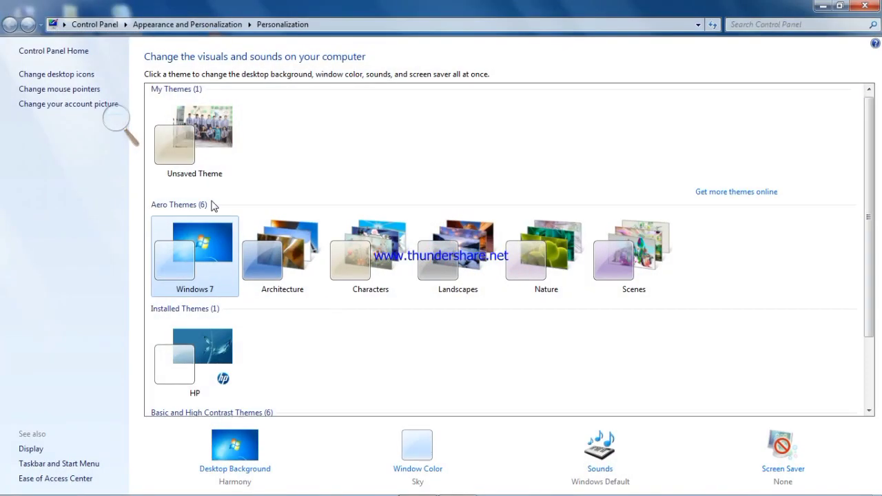
pyautogui.click(76, 469)
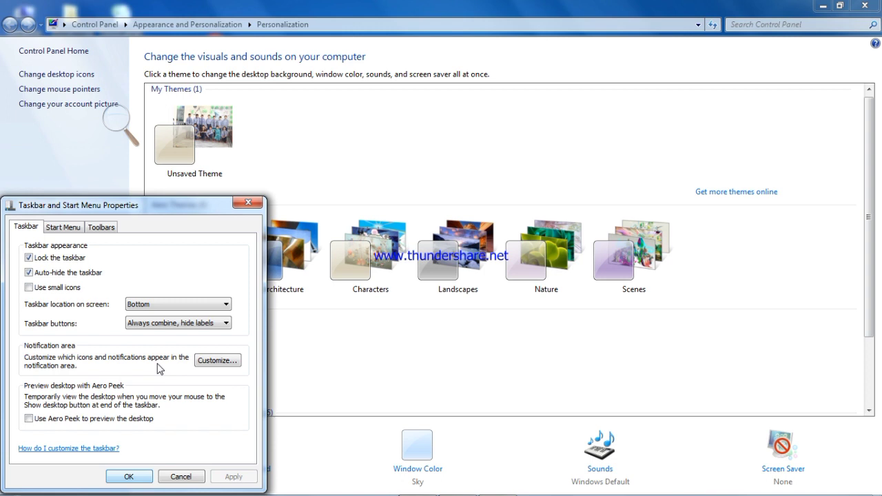
pyautogui.click(72, 272)
pyautogui.click(219, 476)
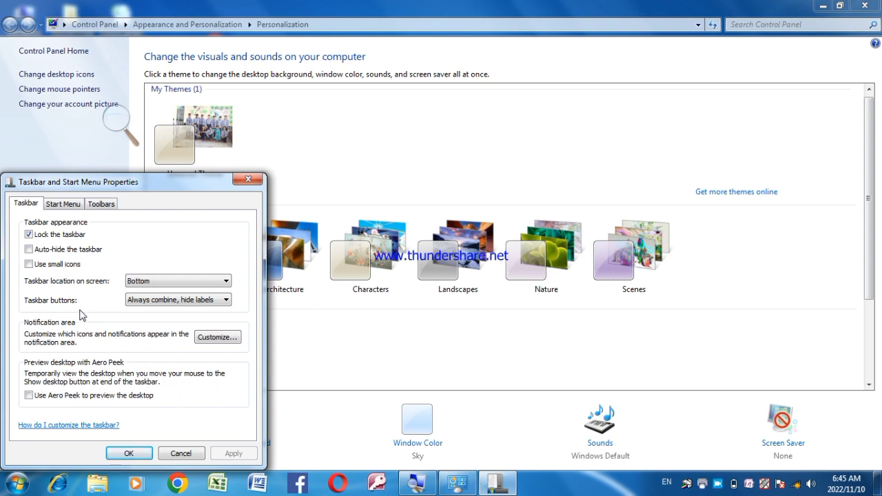
# Toggle small taskbar icons on and off twice, ending with normal-size icons
pyautogui.click(67, 266)
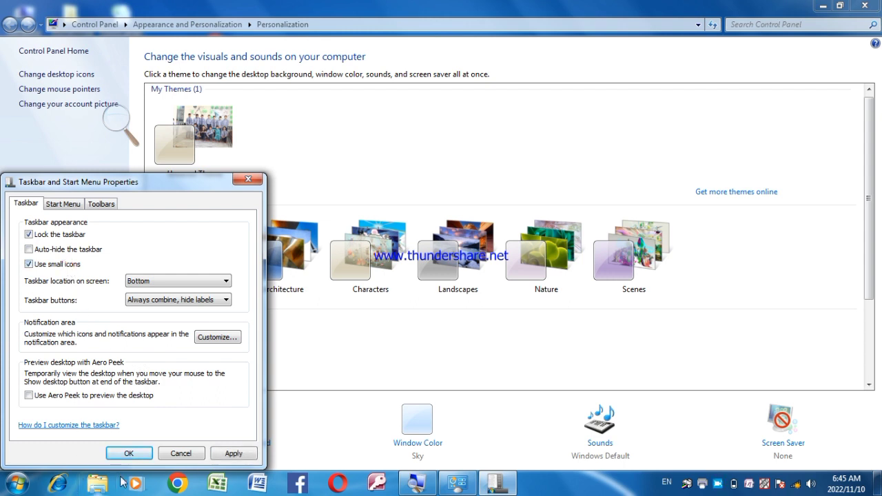
pyautogui.click(227, 454)
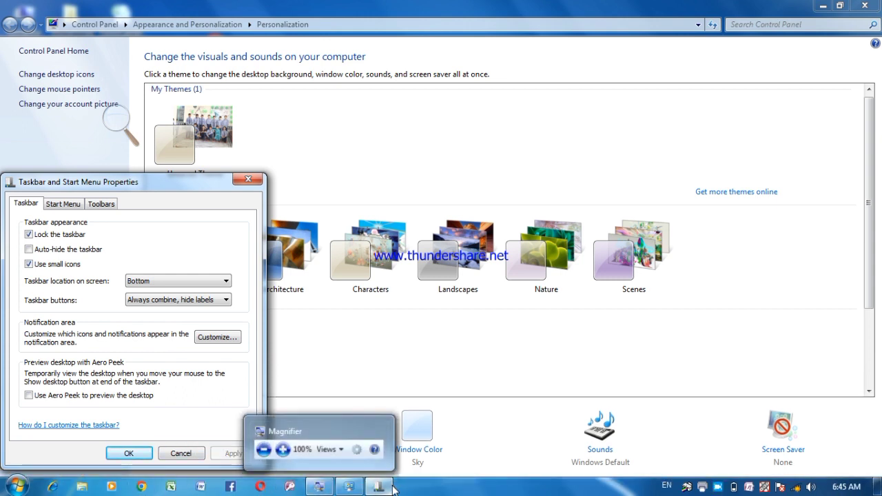
pyautogui.click(67, 265)
pyautogui.click(222, 453)
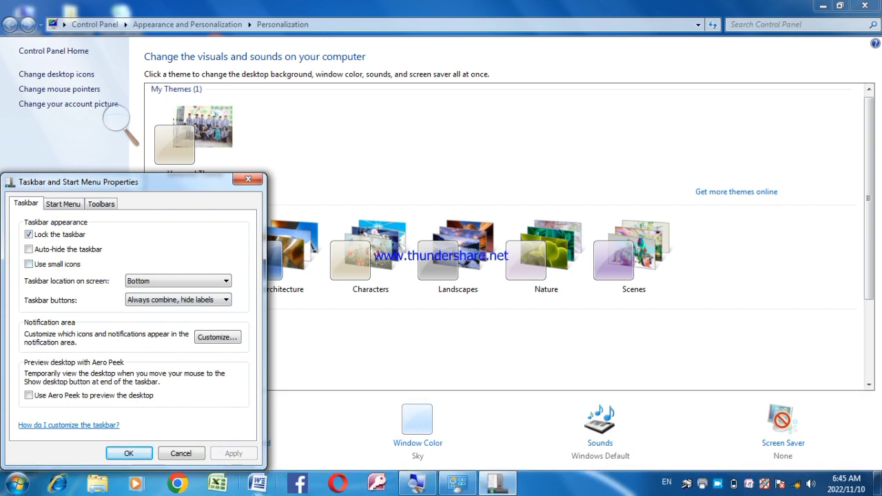
pyautogui.click(72, 265)
pyautogui.click(232, 454)
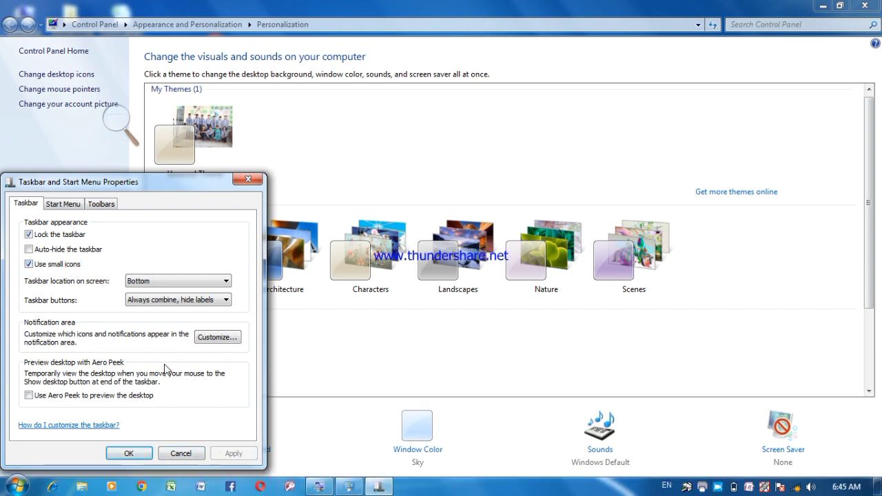
pyautogui.click(74, 265)
pyautogui.click(223, 455)
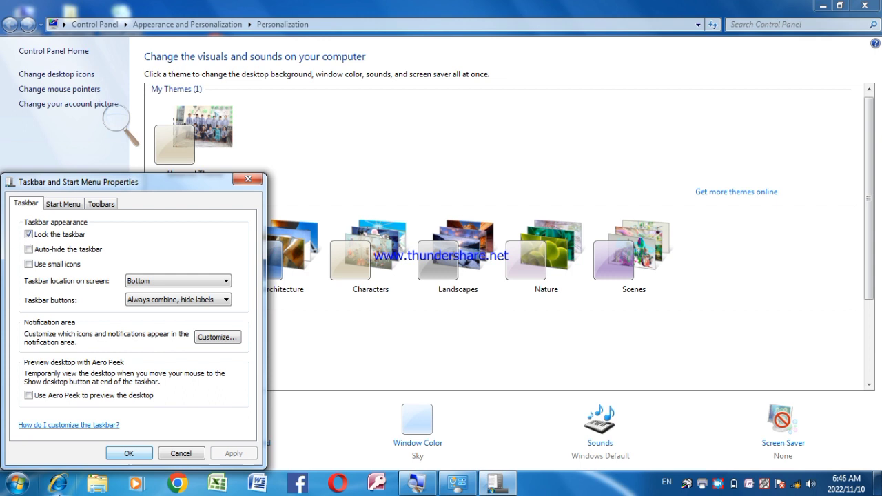
pyautogui.click(126, 454)
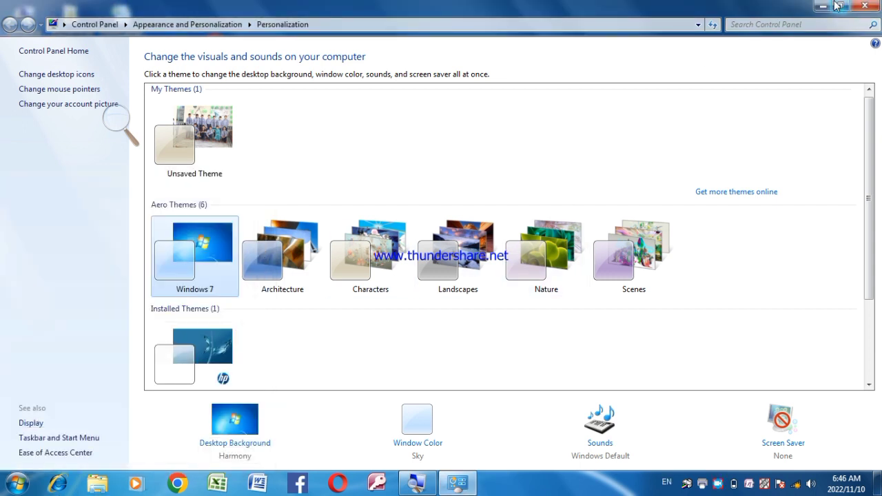
pyautogui.click(866, 5)
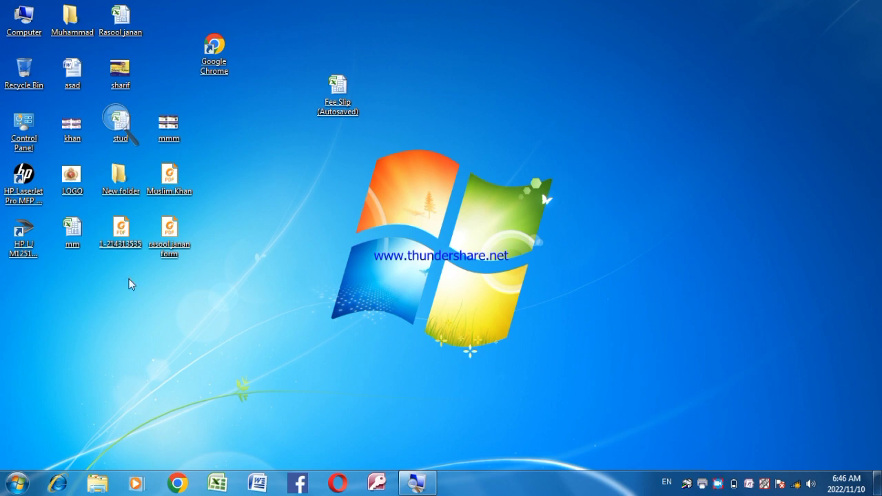
# Set the taskbar location to Right, apply, and close the Personalization window
pyautogui.rightClick(602, 150)
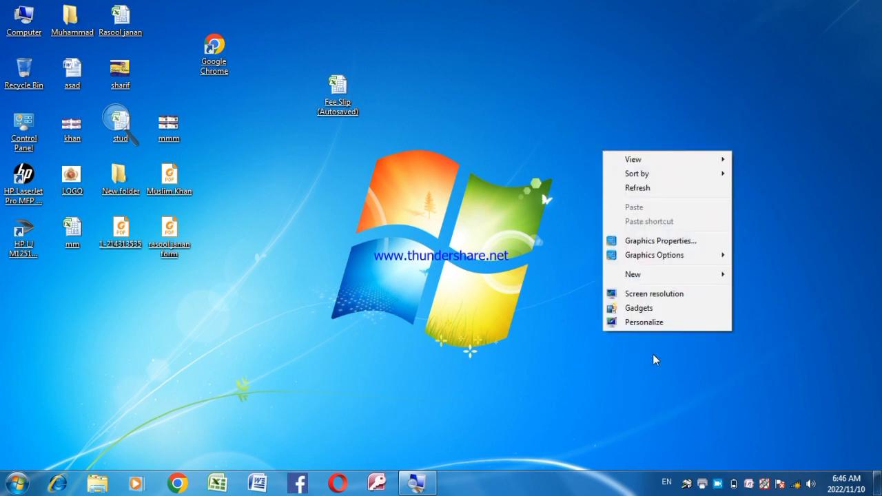
pyautogui.click(662, 327)
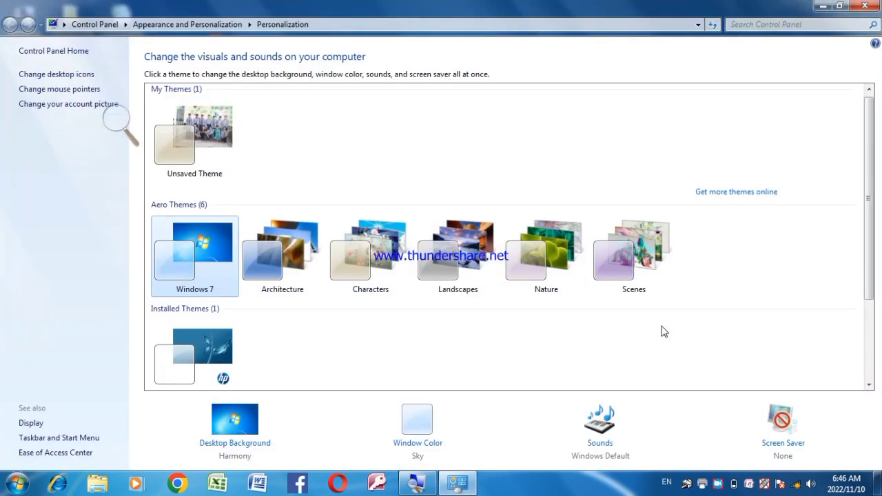
pyautogui.click(74, 438)
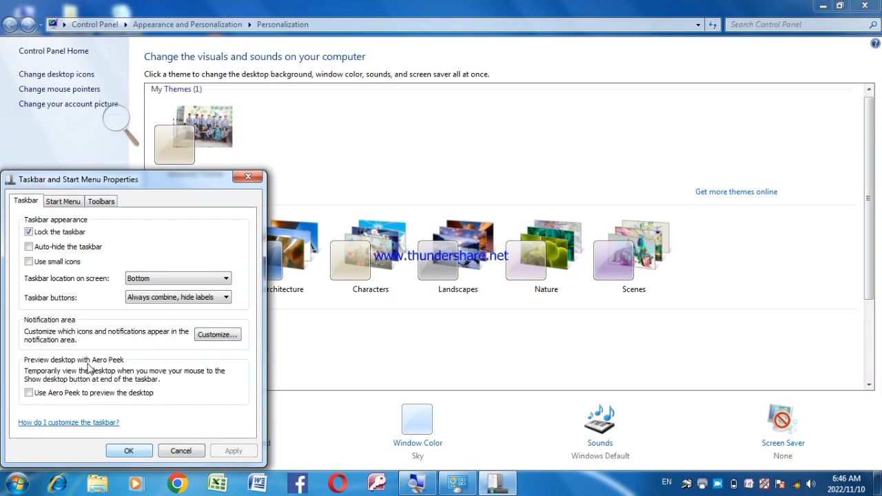
pyautogui.click(151, 280)
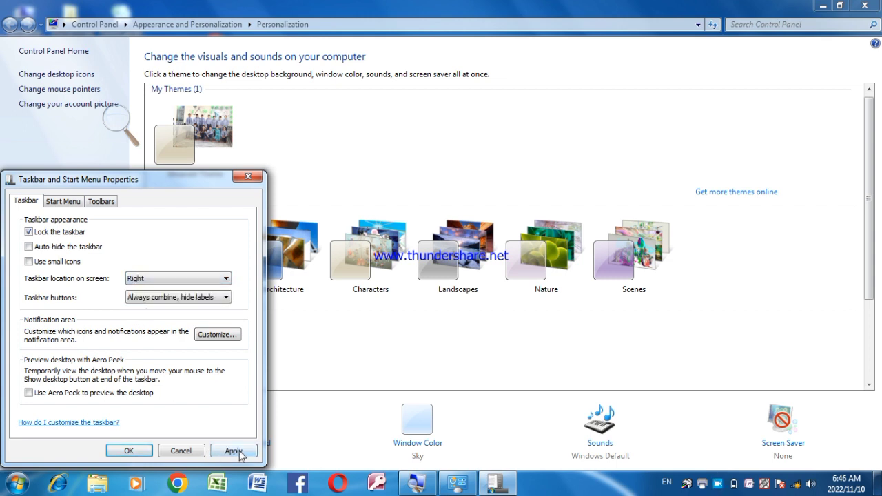
pyautogui.click(234, 451)
pyautogui.click(149, 452)
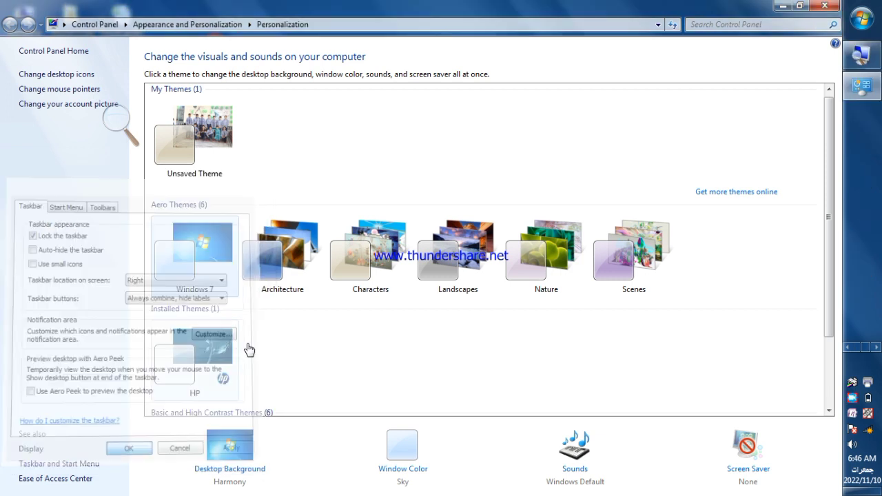
pyautogui.click(831, 7)
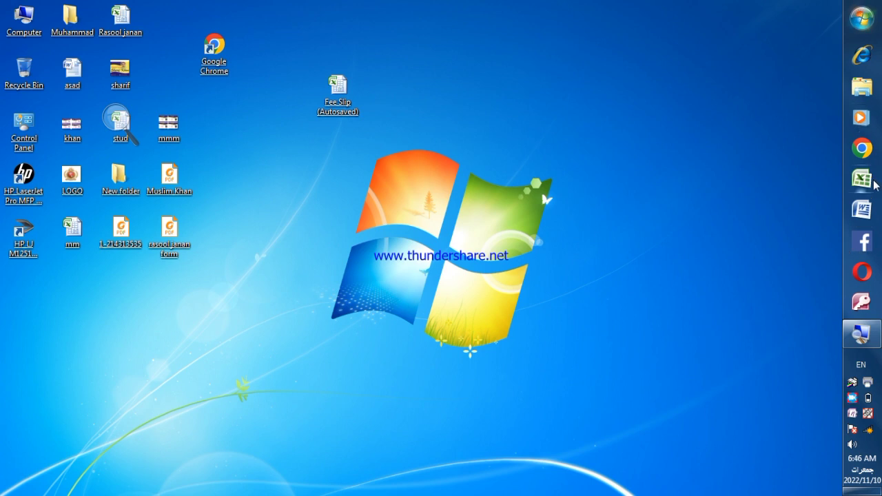
pyautogui.click(862, 23)
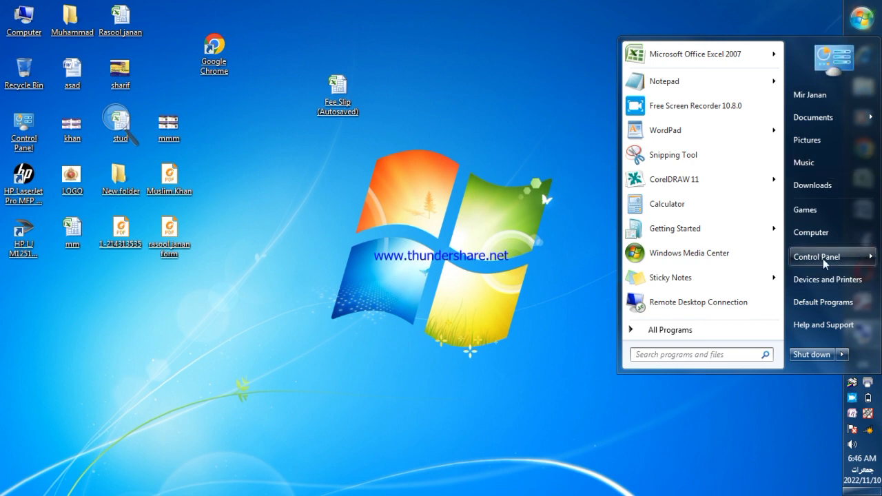
pyautogui.moveTo(824, 259)
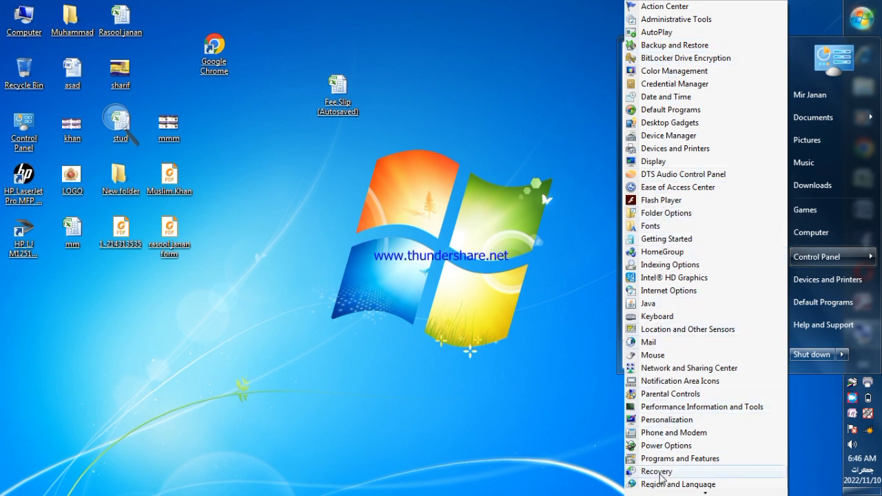
pyautogui.moveTo(664, 492)
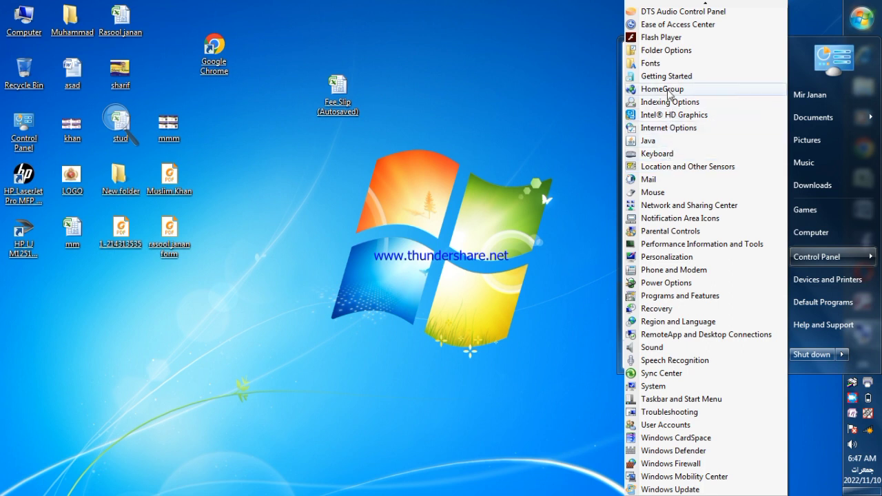
pyautogui.moveTo(666, 7)
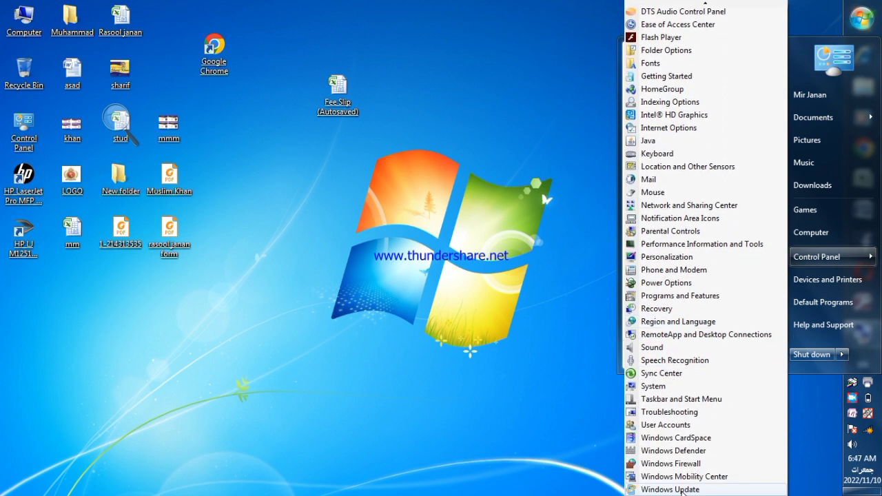
pyautogui.click(676, 400)
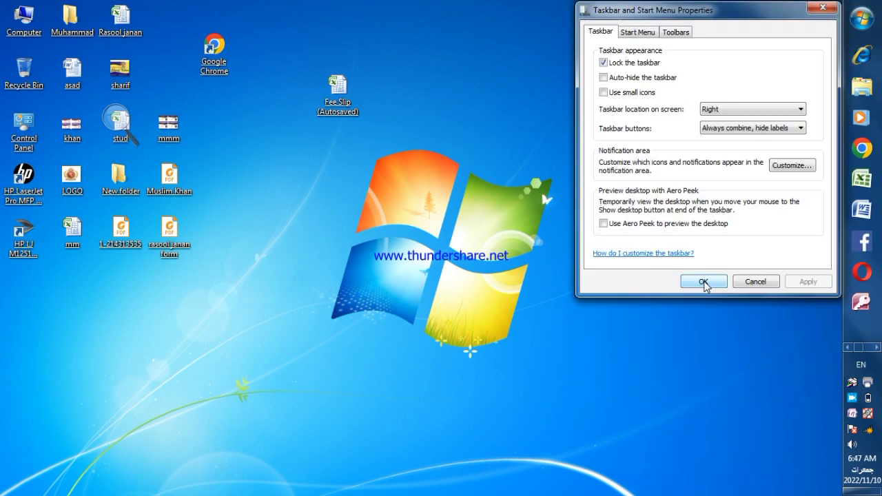
pyautogui.click(756, 282)
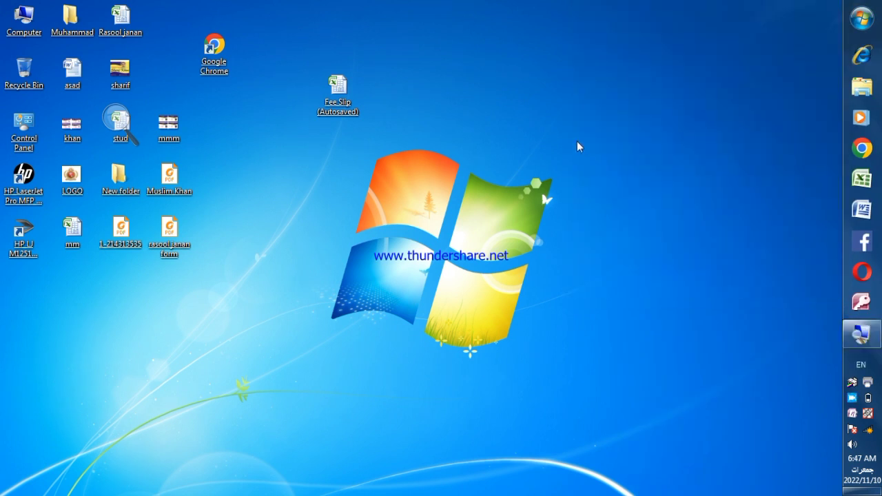
# Open Taskbar and Start Menu Properties and move the taskbar to the Top
pyautogui.rightClick(577, 141)
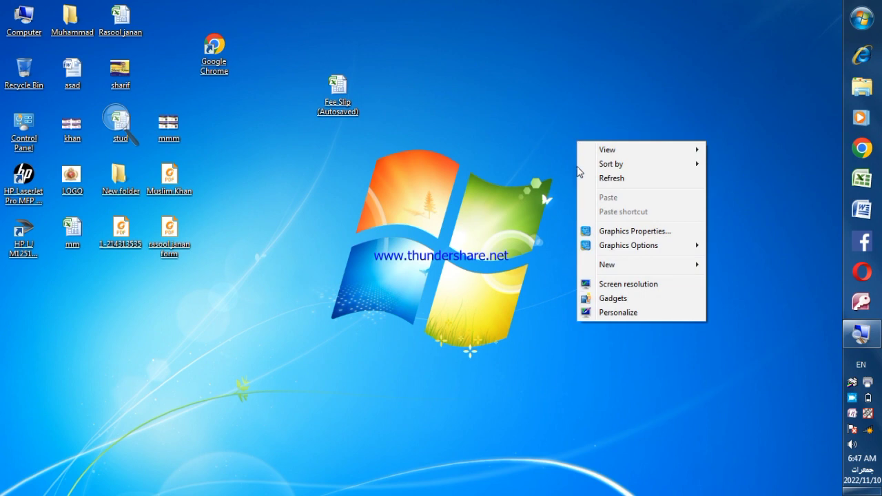
pyautogui.click(605, 313)
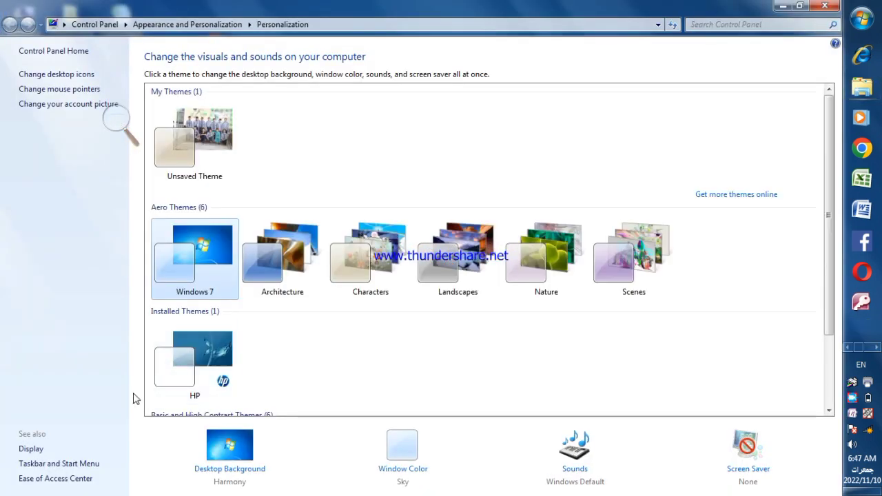
pyautogui.click(88, 466)
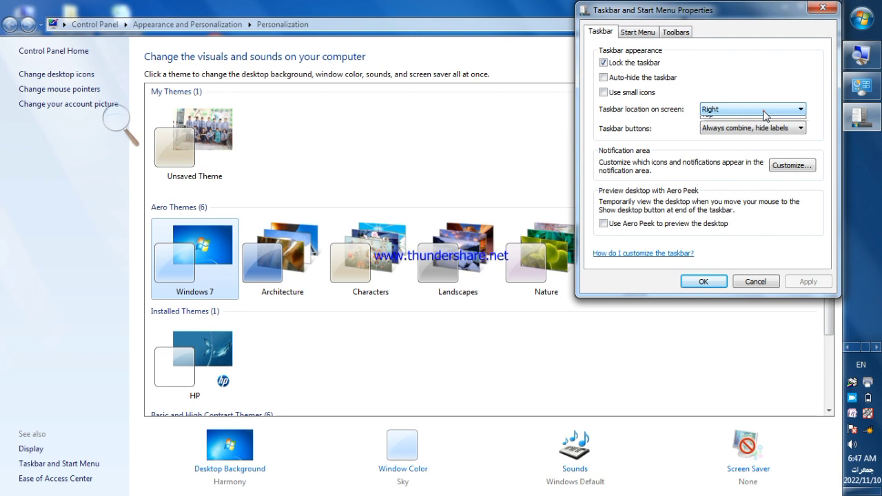
pyautogui.click(796, 111)
pyautogui.click(739, 146)
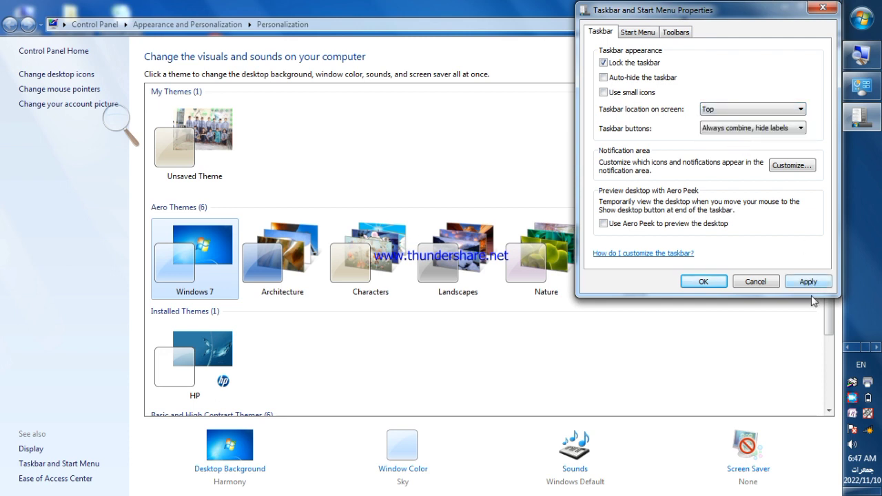
pyautogui.click(813, 288)
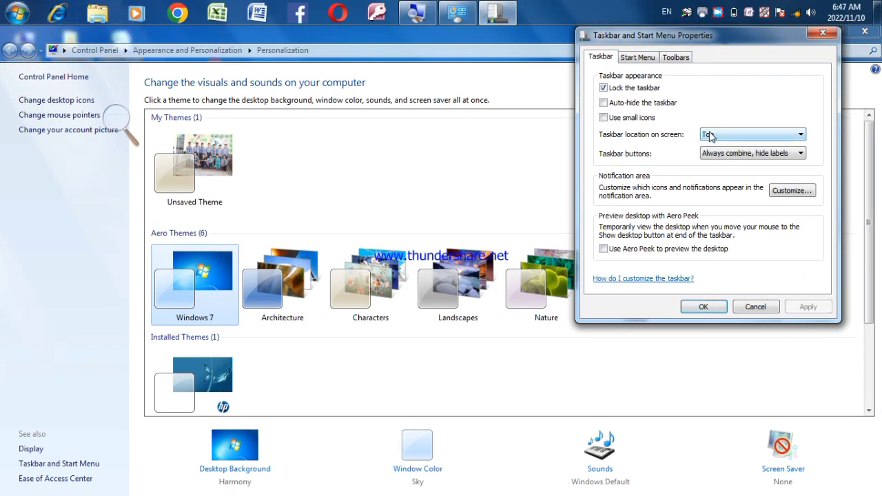
# Move the taskbar back to Bottom and confirm, leaving button grouping unchanged
pyautogui.click(710, 134)
pyautogui.click(713, 146)
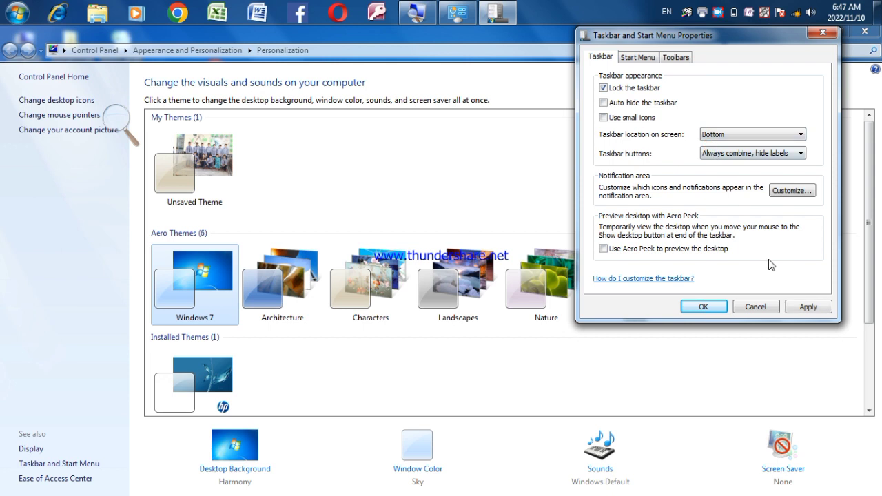
pyautogui.click(794, 308)
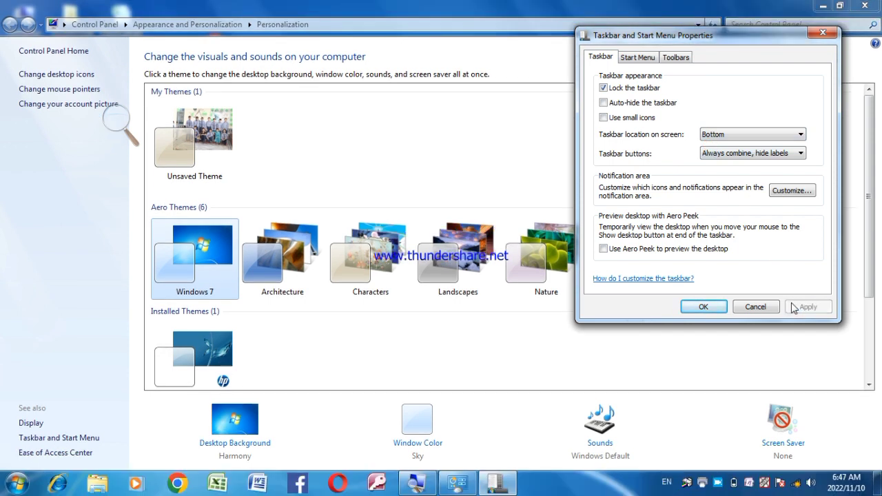
pyautogui.click(736, 155)
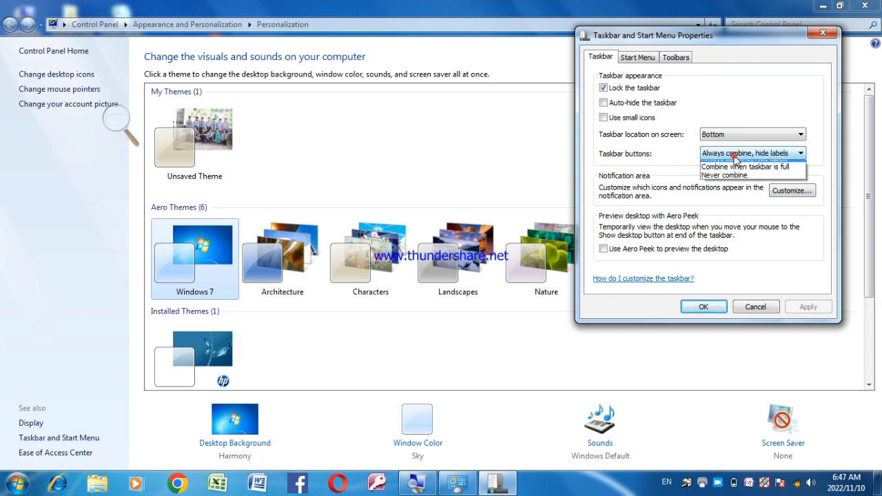
pyautogui.click(700, 307)
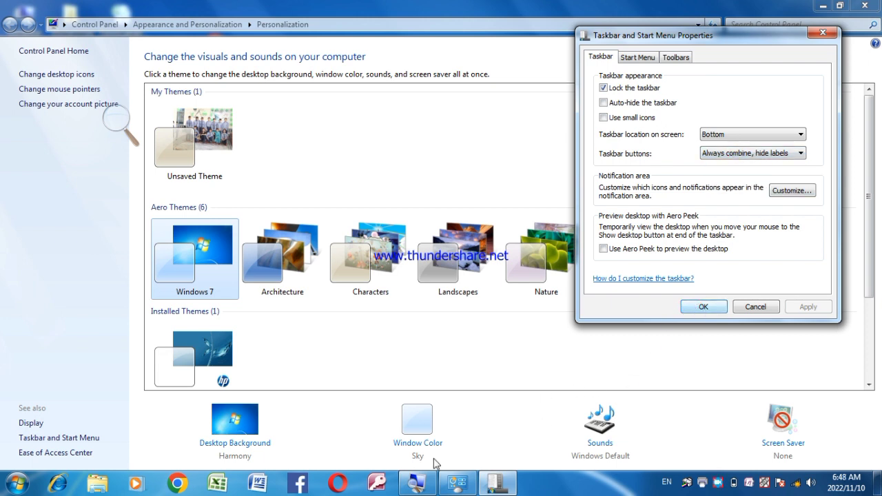
pyautogui.click(701, 308)
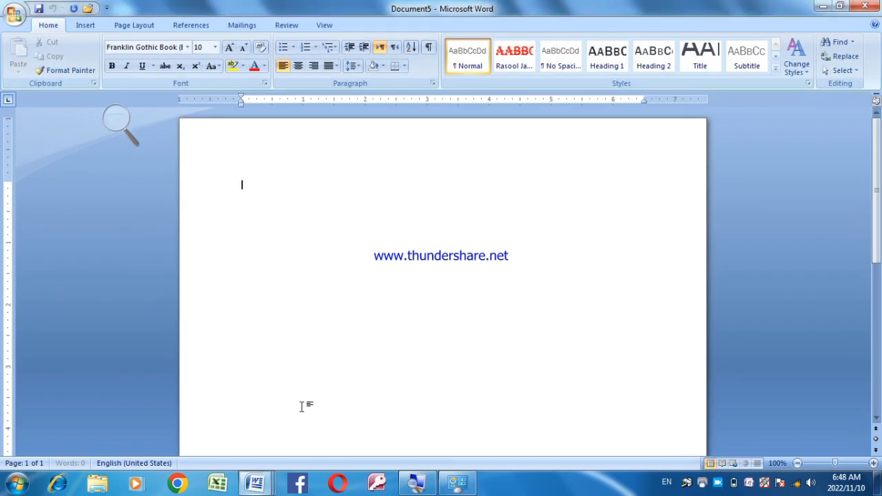
# Pick the blank Document5 thumbnail from the Word taskbar button's previews
pyautogui.moveTo(257, 486)
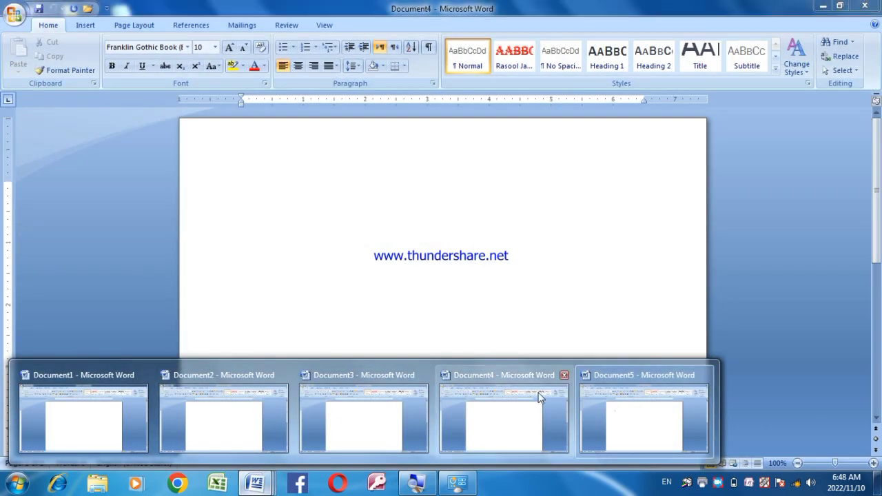
pyautogui.click(650, 409)
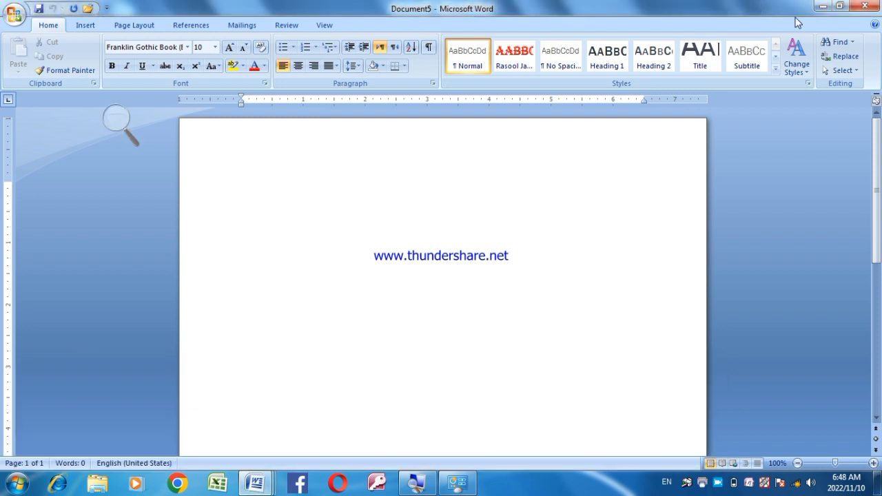
# Reopen taskbar properties and apply Never combine, then Always combine, hide labels
pyautogui.click(460, 477)
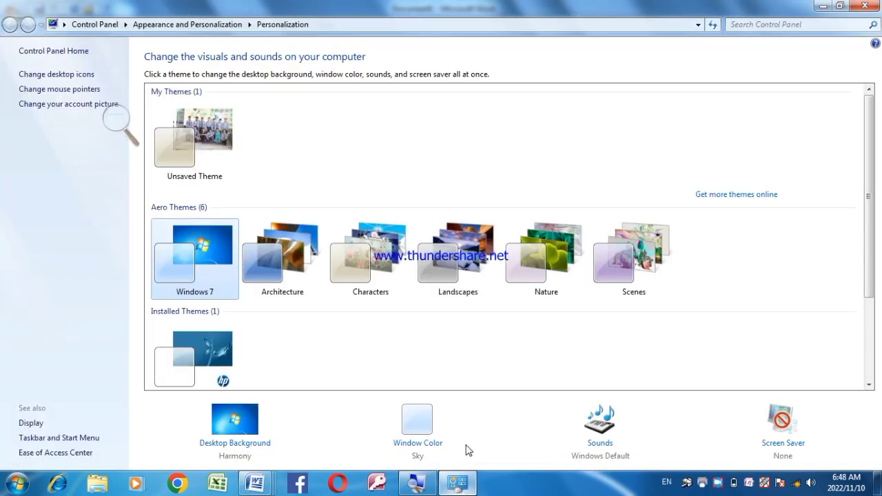
pyautogui.click(87, 438)
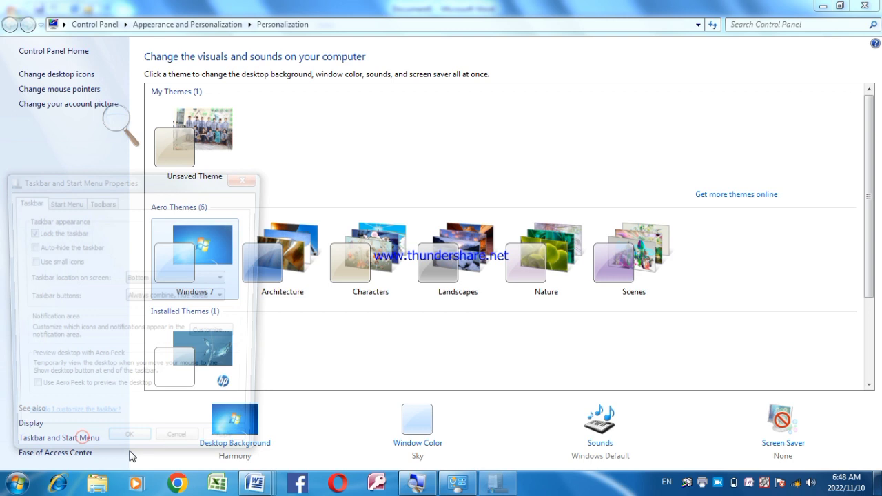
pyautogui.click(193, 298)
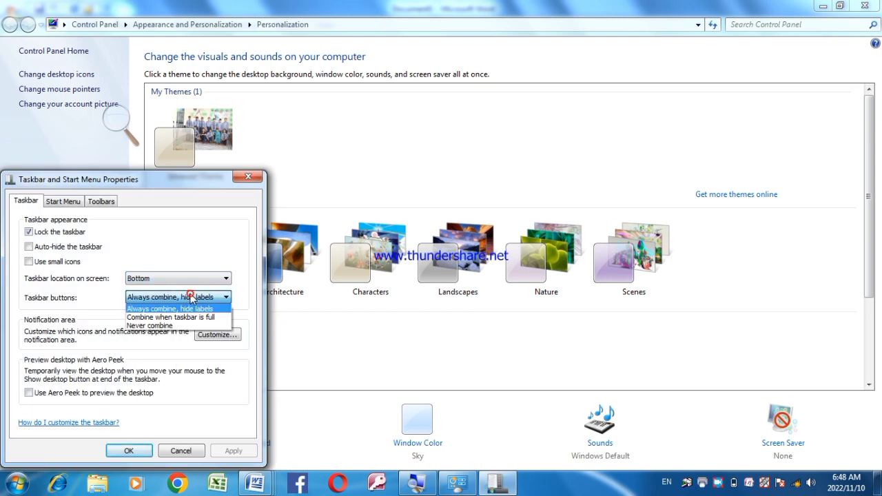
pyautogui.click(165, 326)
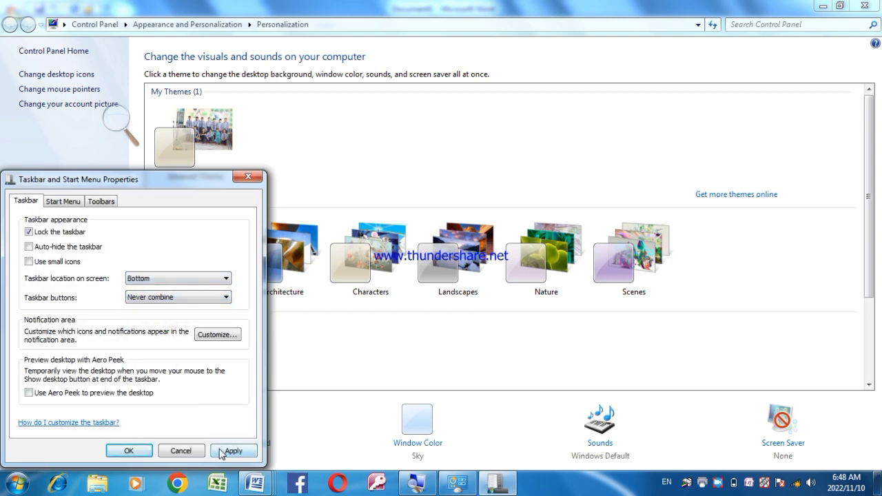
pyautogui.click(221, 451)
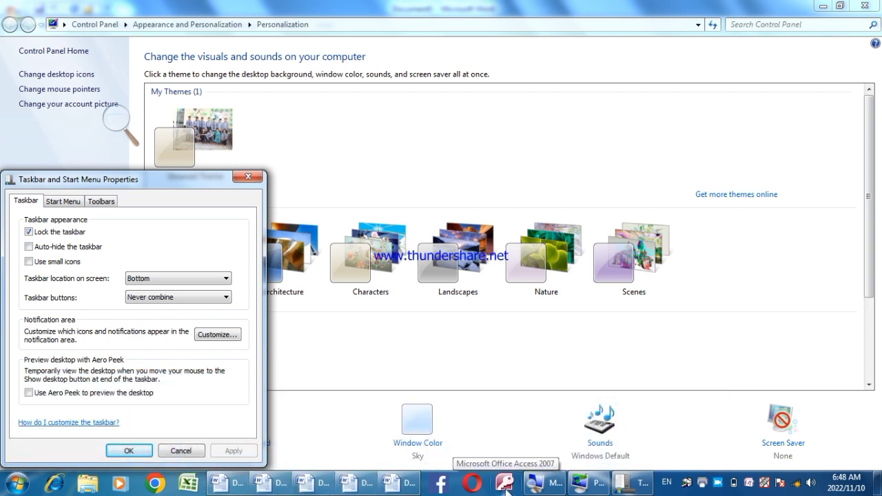
pyautogui.click(198, 298)
pyautogui.click(188, 308)
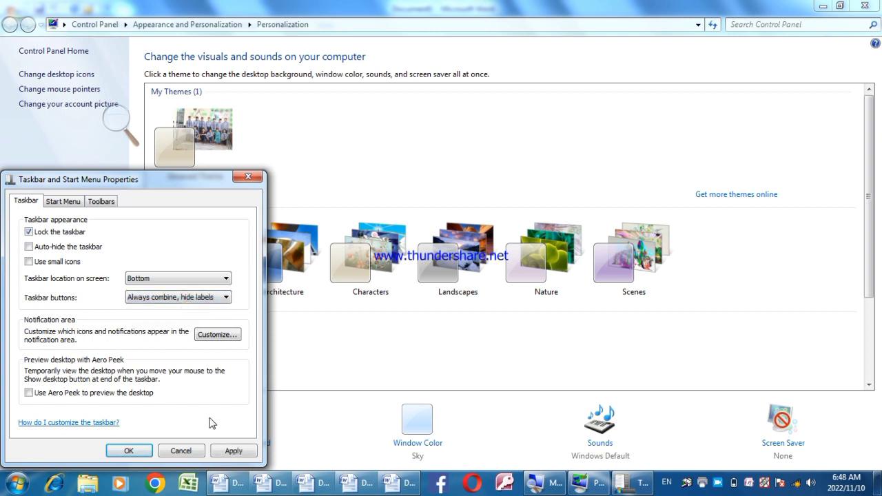
pyautogui.click(224, 452)
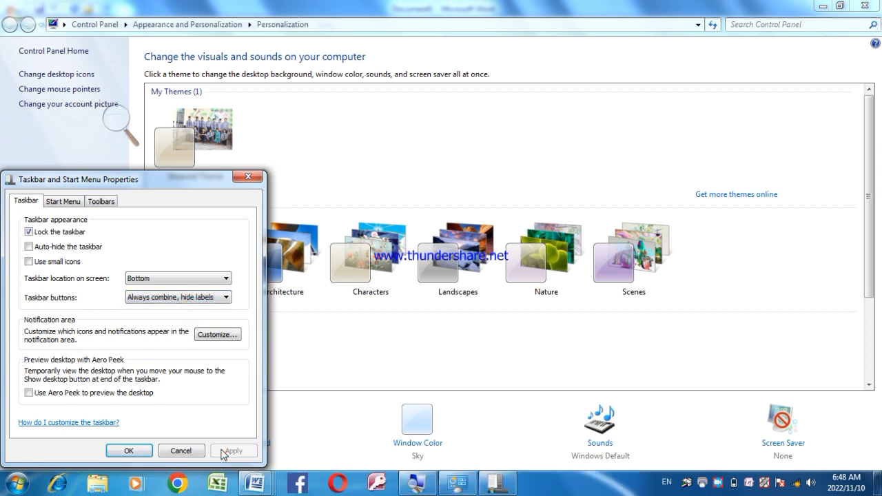
# Try Combine when taskbar is full and Never combine, then settle on Always combine, hide labels
pyautogui.click(186, 300)
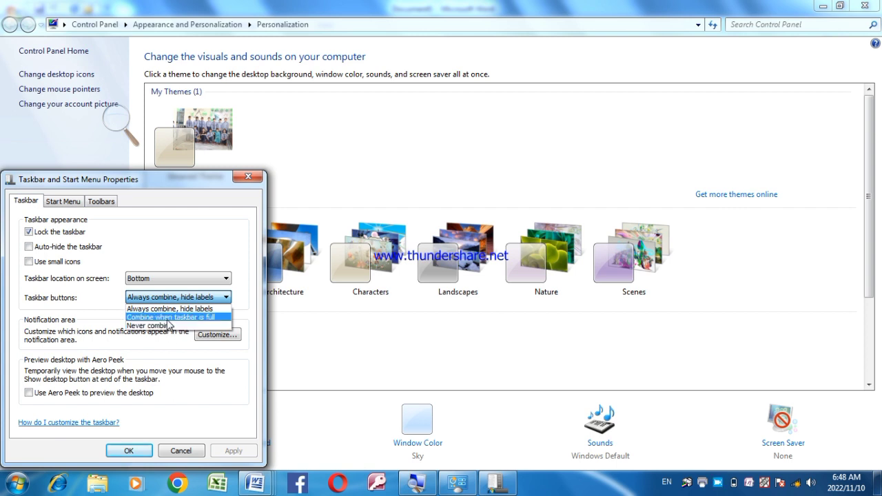
pyautogui.click(168, 318)
pyautogui.click(224, 450)
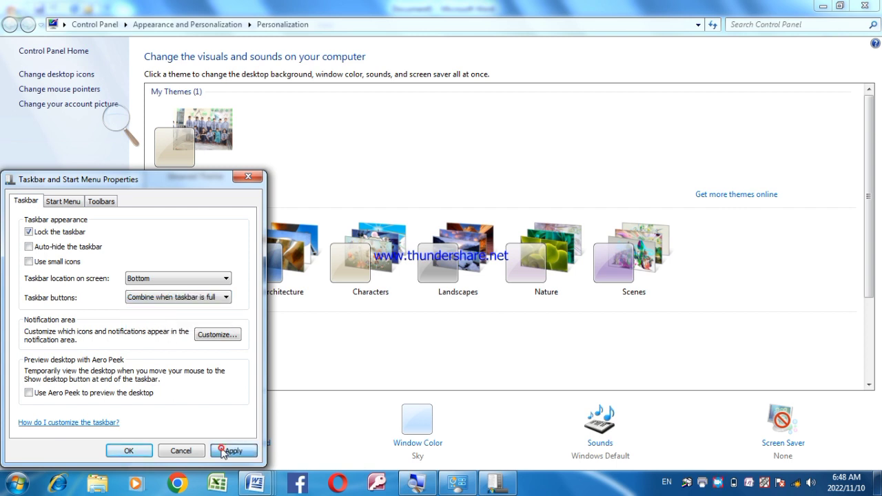
pyautogui.click(211, 299)
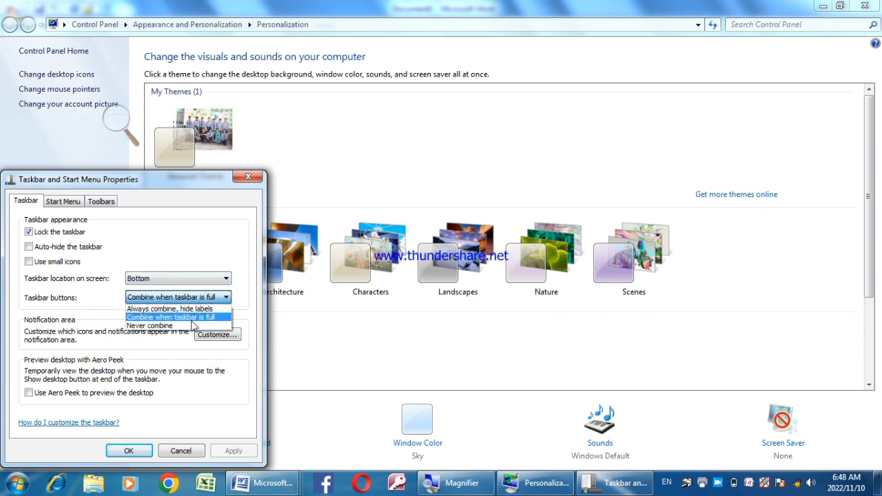
pyautogui.click(193, 325)
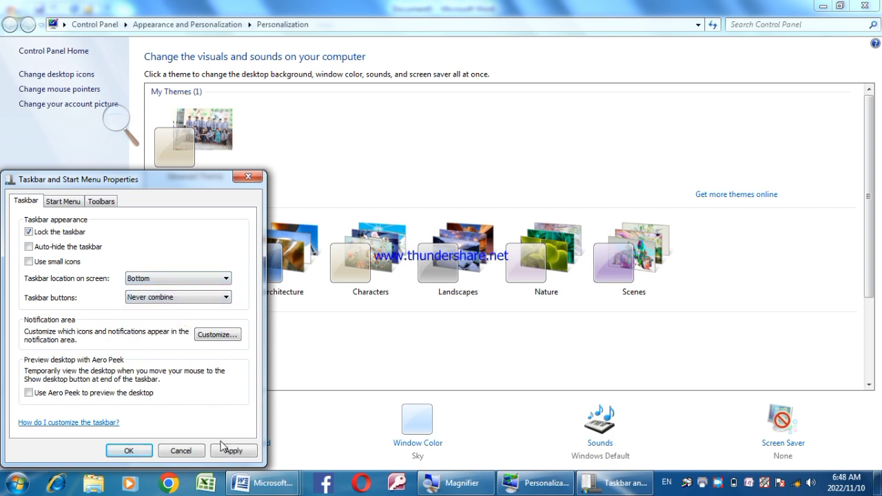
pyautogui.click(224, 451)
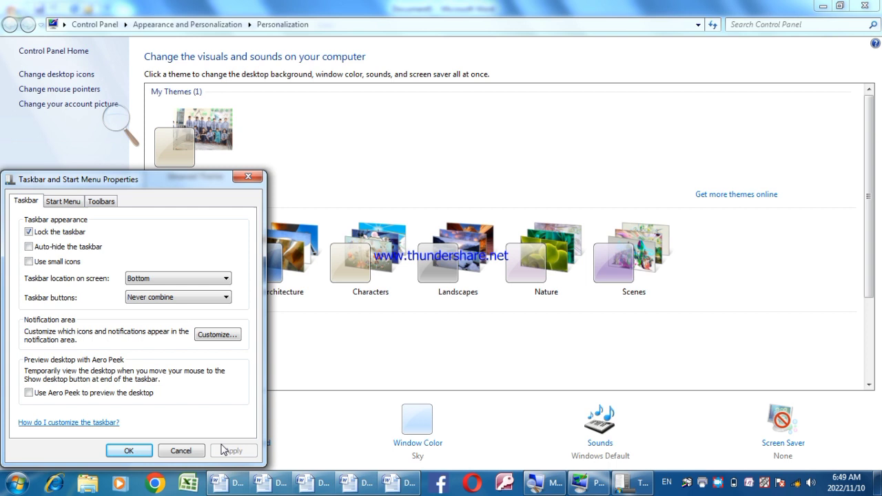
pyautogui.click(189, 301)
pyautogui.click(189, 309)
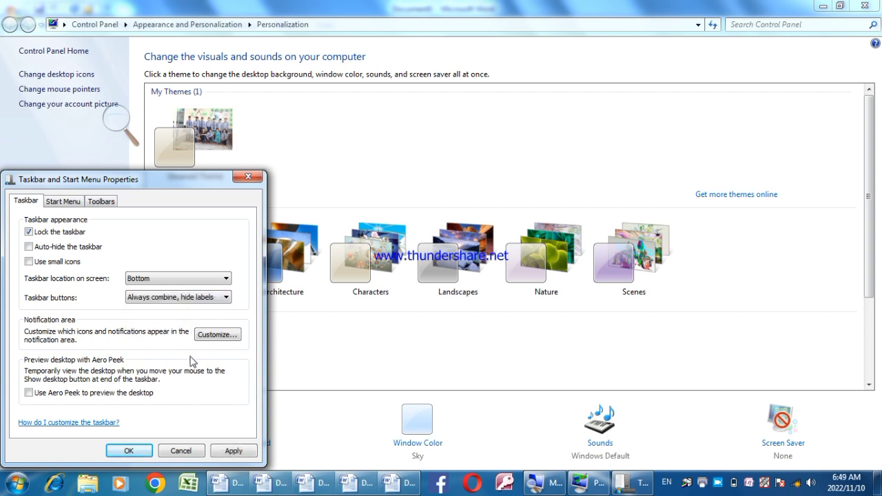
pyautogui.click(232, 452)
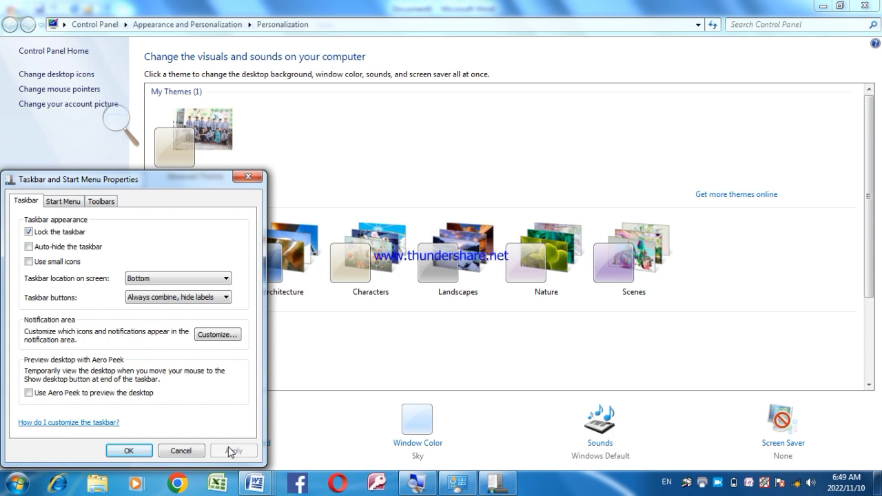
pyautogui.click(131, 452)
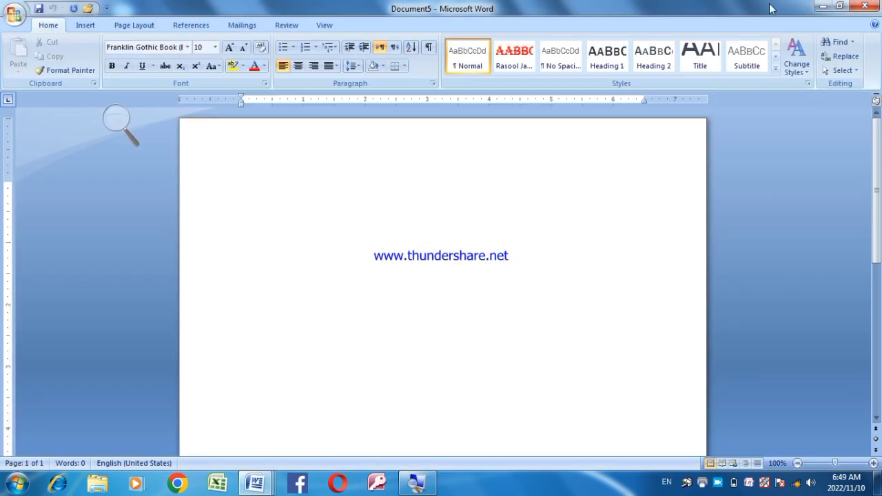
# Close both Word document windows, then drag-select some desktop icons and deselect them
pyautogui.click(874, 7)
pyautogui.click(874, 7)
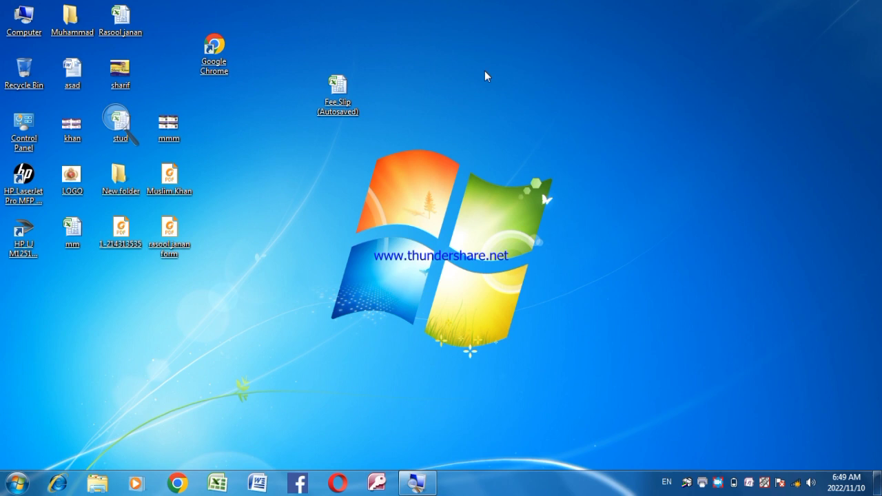
pyautogui.moveTo(372, 8); pyautogui.dragTo(107, 404)
pyautogui.click(218, 273)
# Cycle the desktop icon size through Large, Medium, Small, and back to Large
pyautogui.rightClick(276, 273)
pyautogui.moveTo(291, 281)
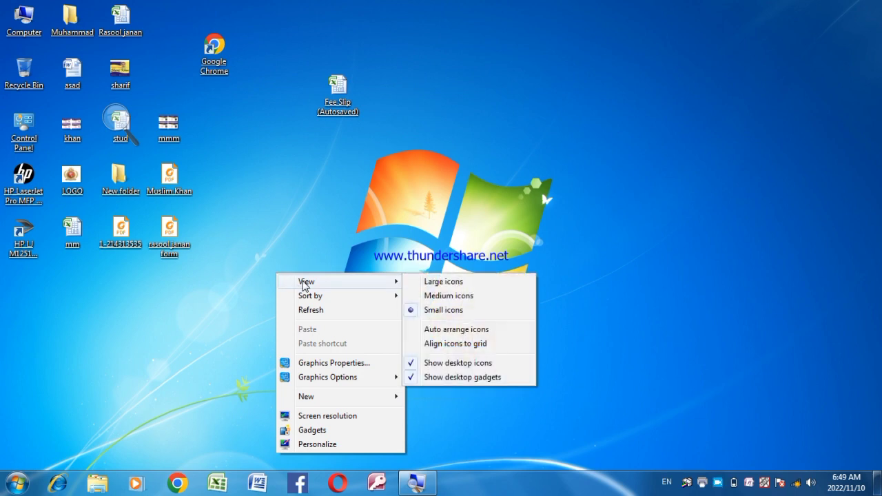
pyautogui.click(443, 282)
pyautogui.rightClick(353, 204)
pyautogui.moveTo(386, 212)
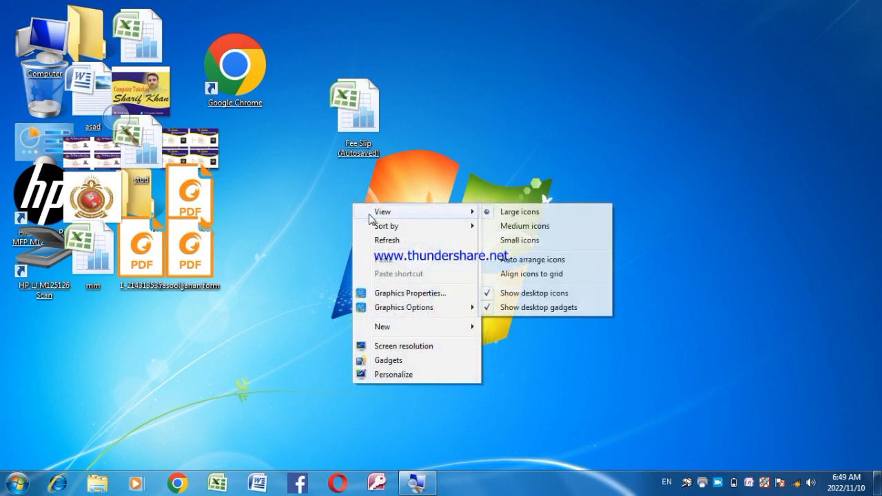
pyautogui.click(495, 228)
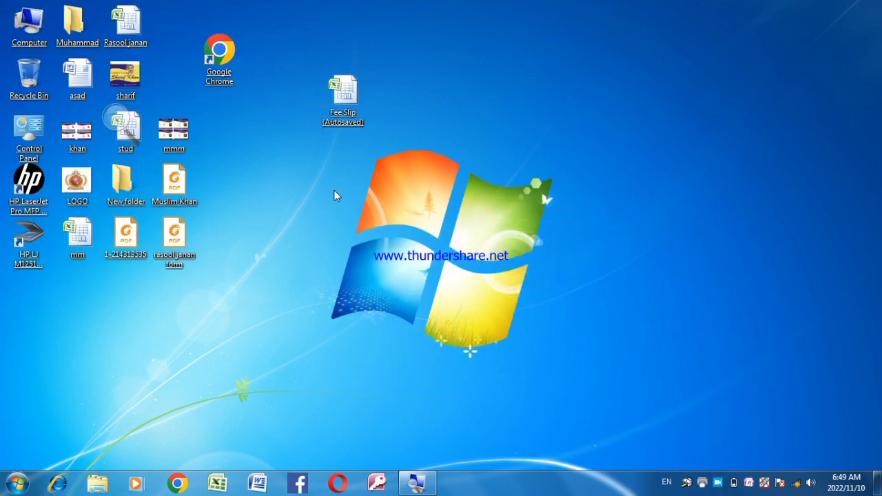
pyautogui.rightClick(334, 190)
pyautogui.moveTo(359, 204)
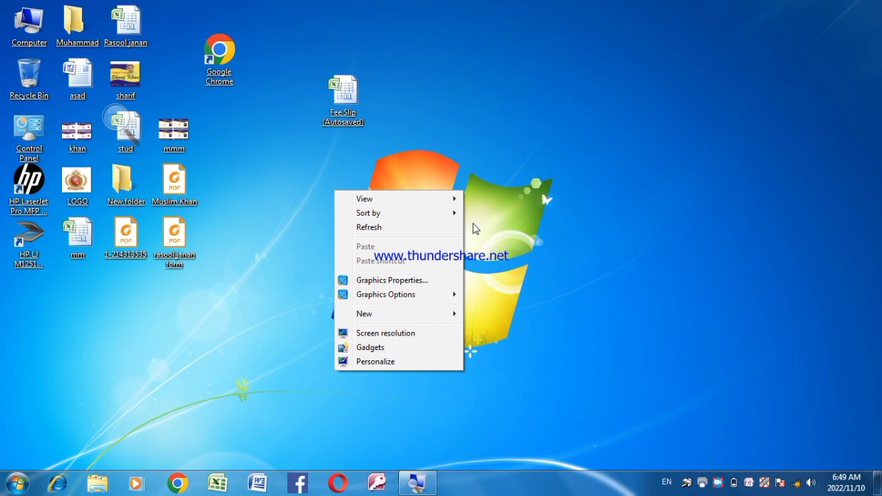
pyautogui.click(493, 229)
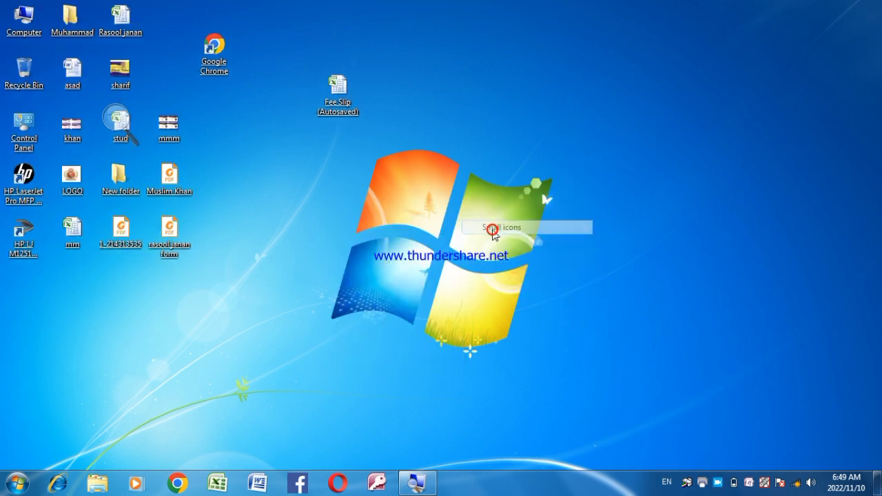
pyautogui.rightClick(382, 218)
pyautogui.moveTo(405, 235)
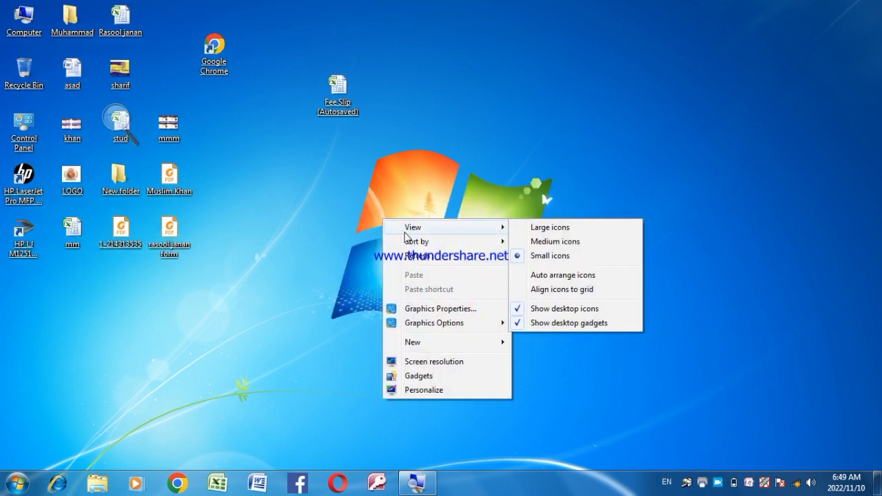
pyautogui.click(550, 227)
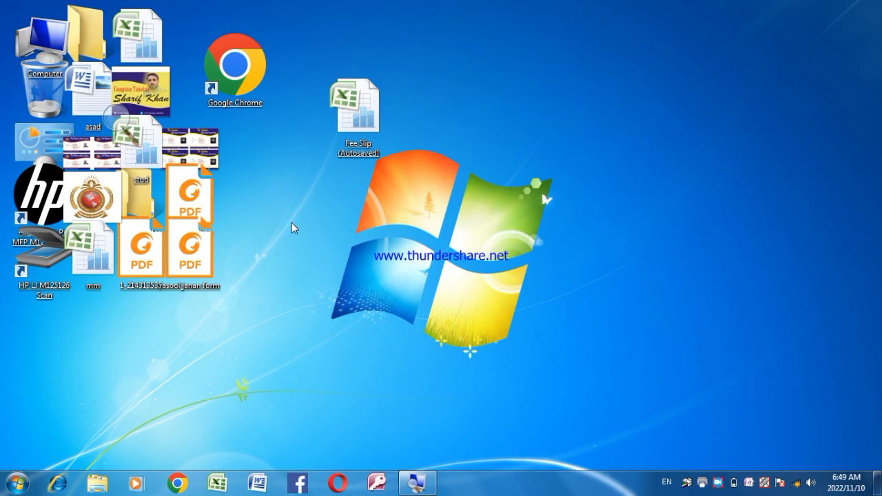
# Sort desktop icons by Name, then Size, then Name again, and switch to Small icons
pyautogui.rightClick(324, 260)
pyautogui.moveTo(400, 284)
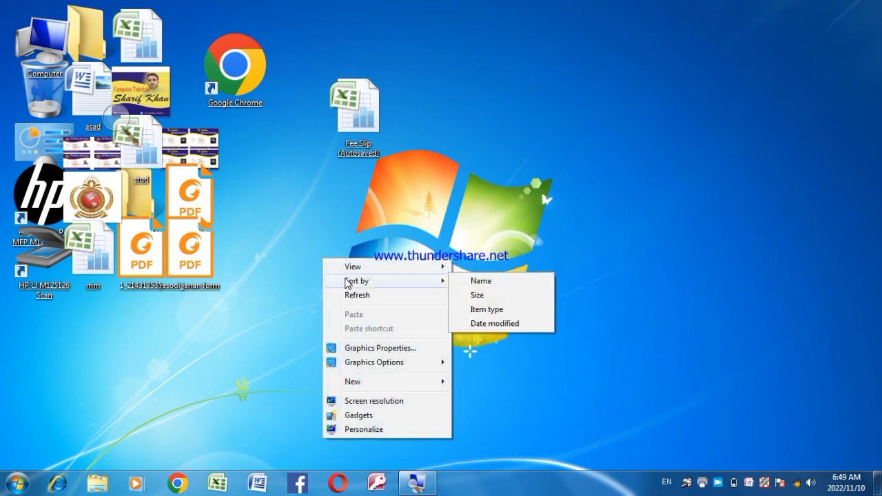
pyautogui.click(480, 281)
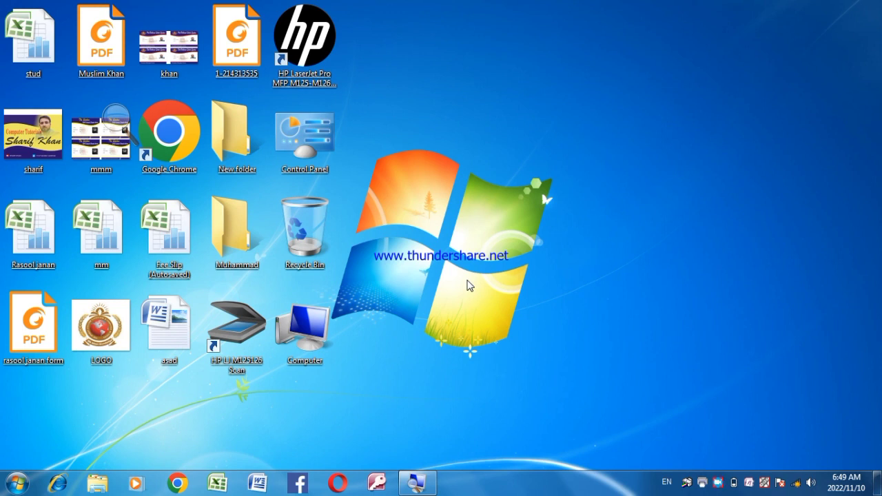
pyautogui.rightClick(505, 160)
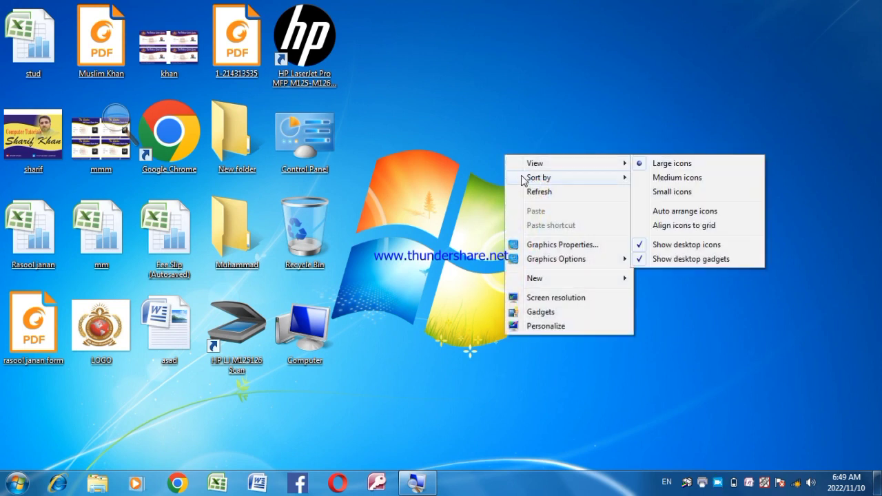
pyautogui.moveTo(627, 178)
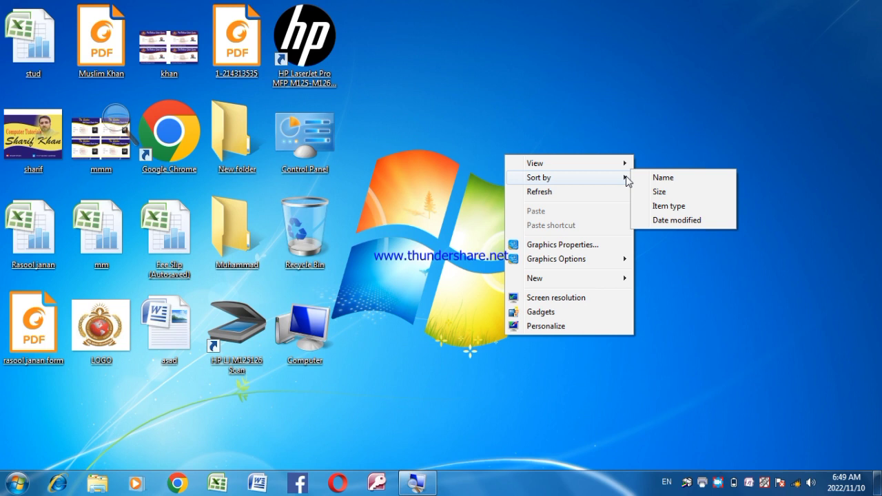
pyautogui.click(659, 191)
pyautogui.rightClick(574, 167)
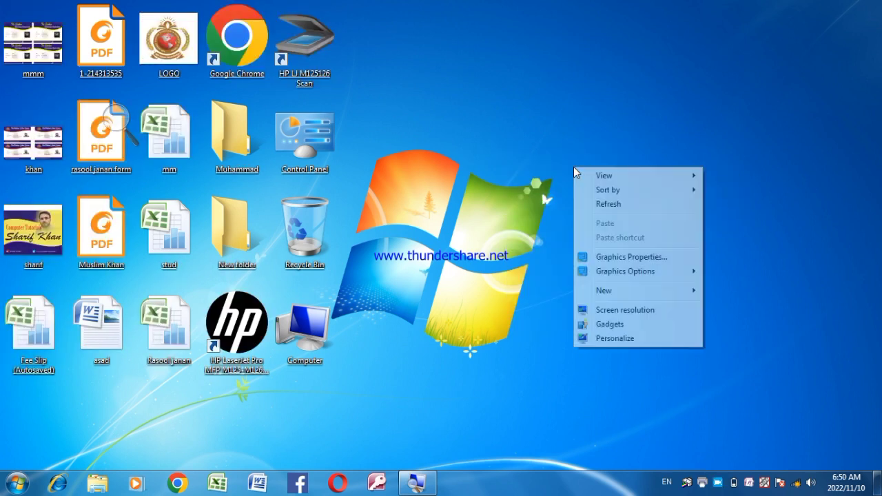
pyautogui.moveTo(591, 188)
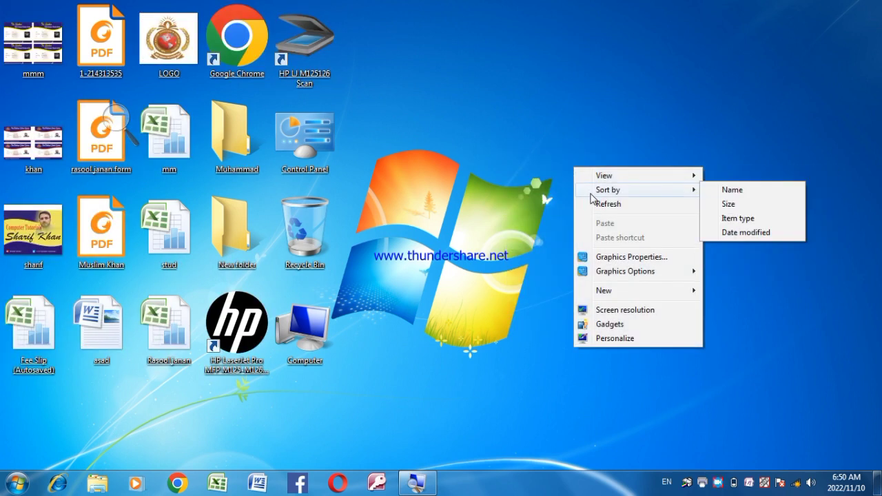
pyautogui.click(713, 193)
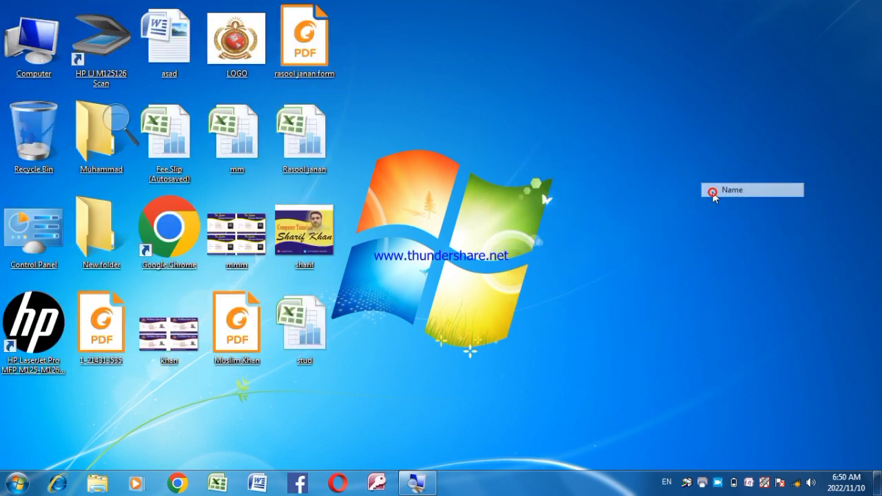
pyautogui.rightClick(558, 197)
pyautogui.moveTo(585, 208)
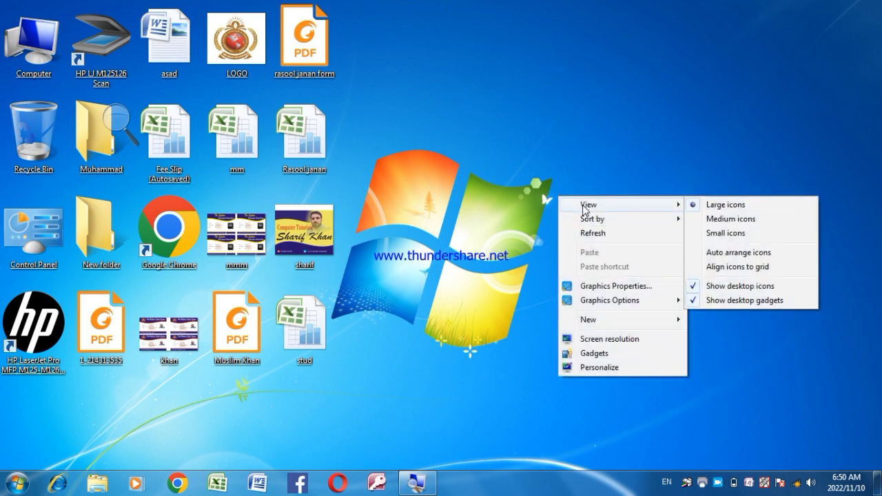
pyautogui.click(711, 233)
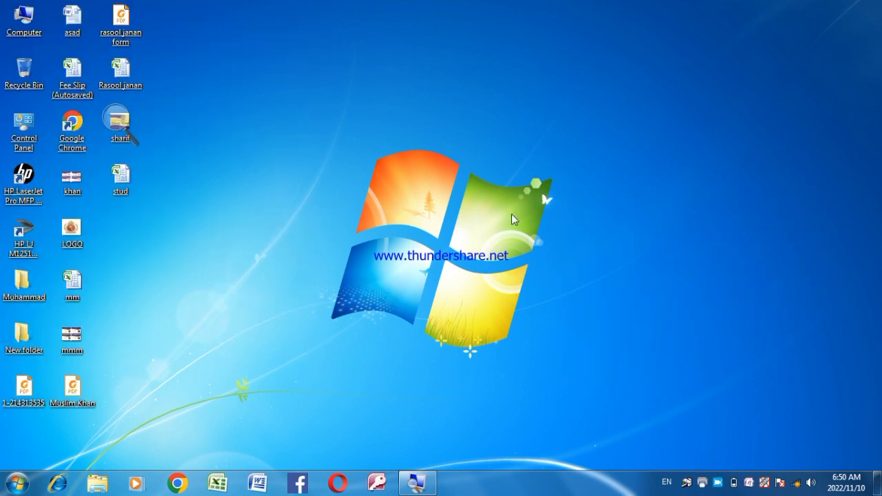
# Drag the stud, LOGO and mm icons out toward the middle of the desktop
pyautogui.rightClick(280, 246)
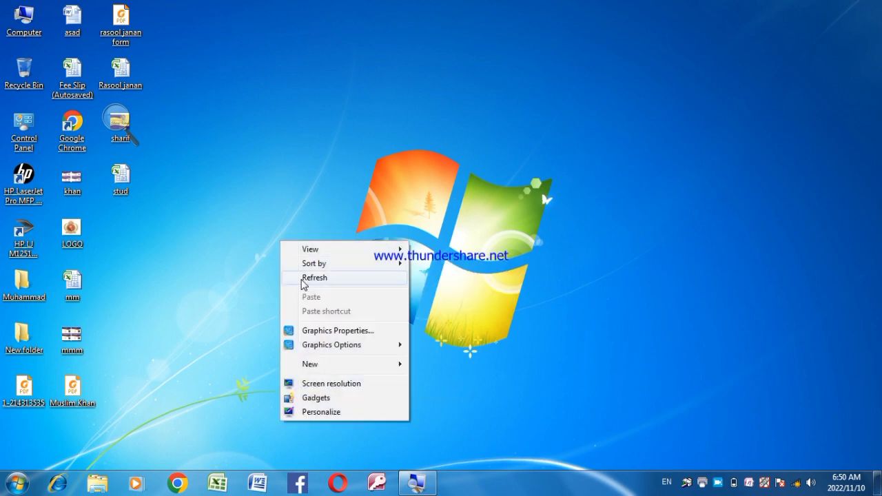
pyautogui.moveTo(310, 265)
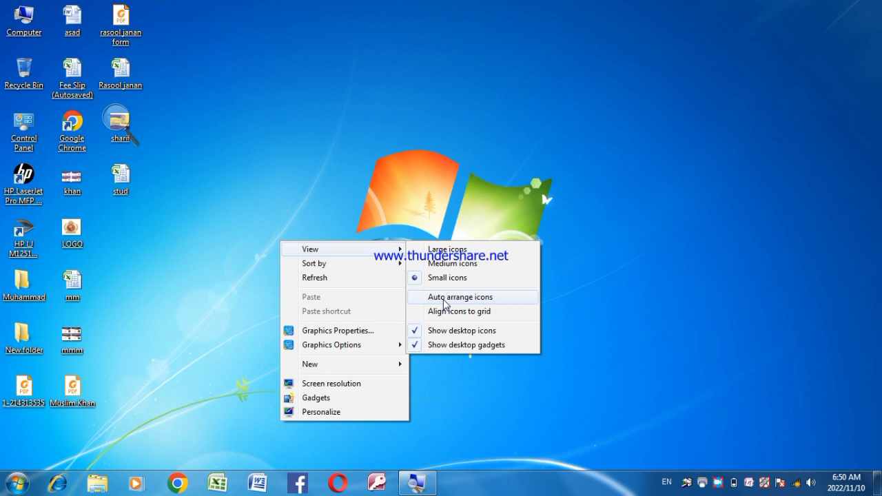
pyautogui.moveTo(120, 178); pyautogui.dragTo(355, 182)
pyautogui.moveTo(95, 241); pyautogui.dragTo(256, 291)
pyautogui.moveTo(94, 298); pyautogui.dragTo(306, 370)
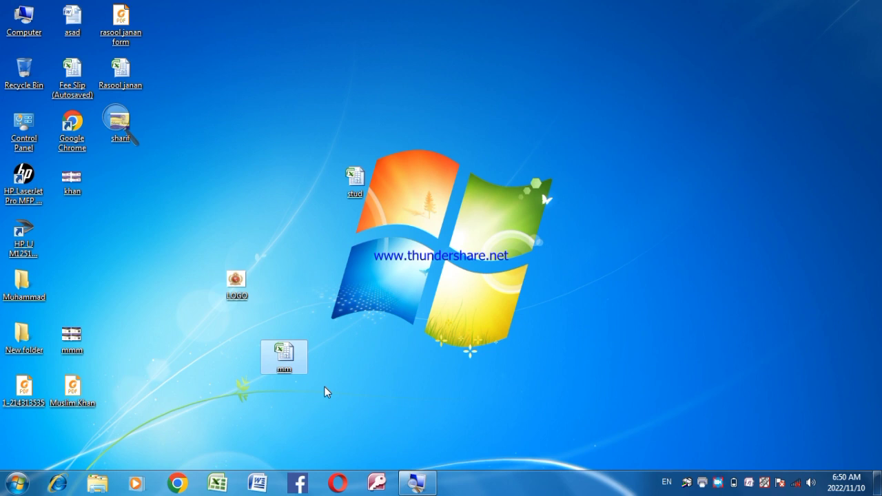
# Turn on View > Auto arrange icons, then confirm stud and LOGO snap back when dragged centre
pyautogui.rightClick(401, 268)
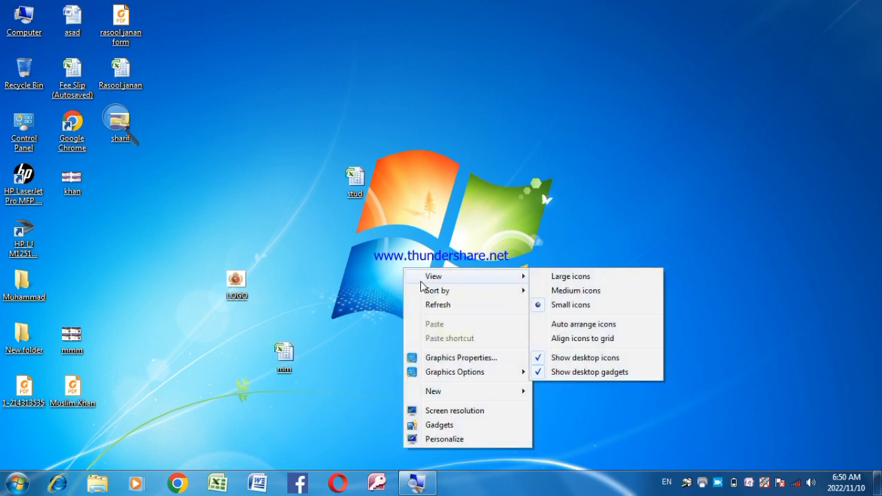
pyautogui.moveTo(497, 277)
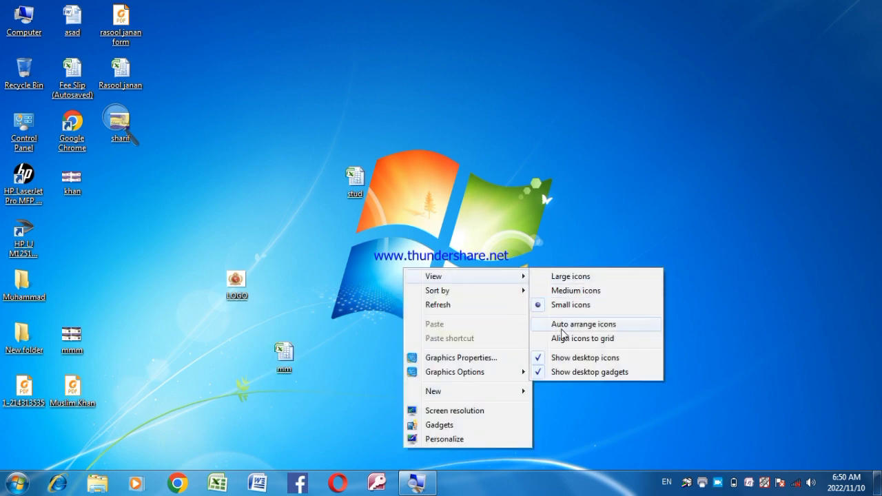
pyautogui.click(561, 328)
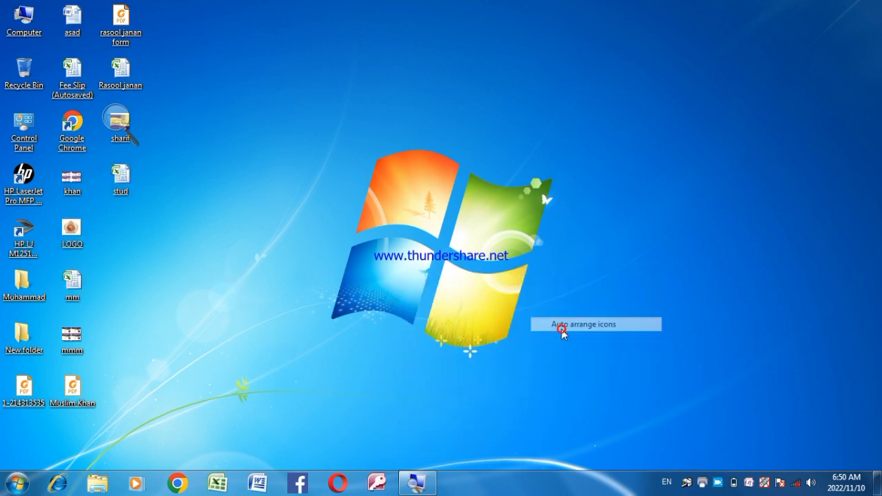
pyautogui.rightClick(314, 190)
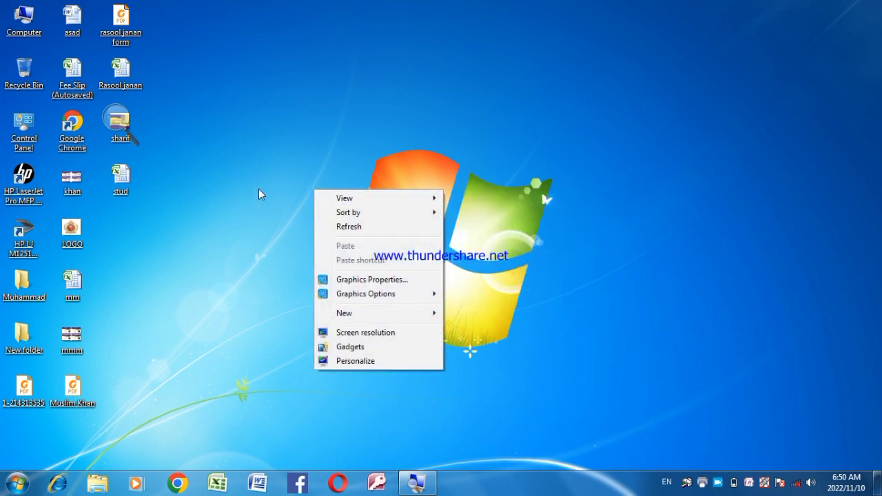
pyautogui.moveTo(124, 176); pyautogui.dragTo(325, 172)
pyautogui.moveTo(111, 190); pyautogui.dragTo(418, 252)
pyautogui.moveTo(72, 233); pyautogui.dragTo(397, 246)
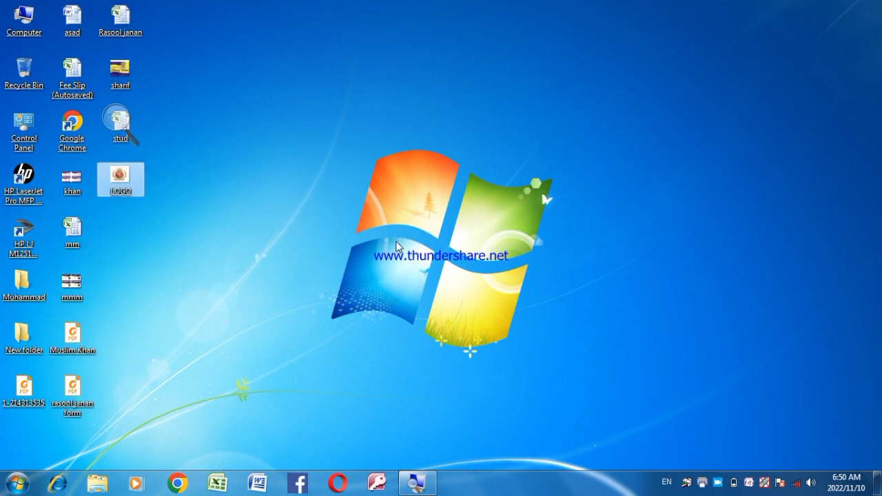
# Hide all desktop icons by unchecking View > Show desktop icons
pyautogui.rightClick(304, 225)
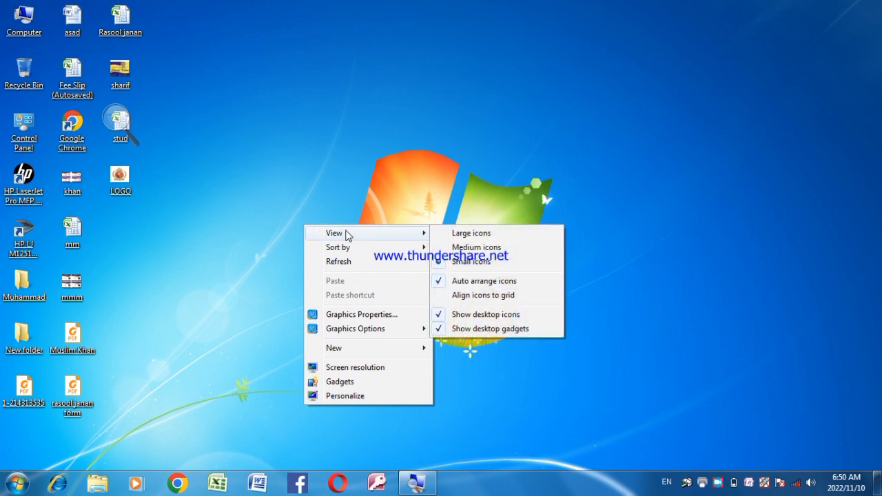
pyautogui.moveTo(407, 234)
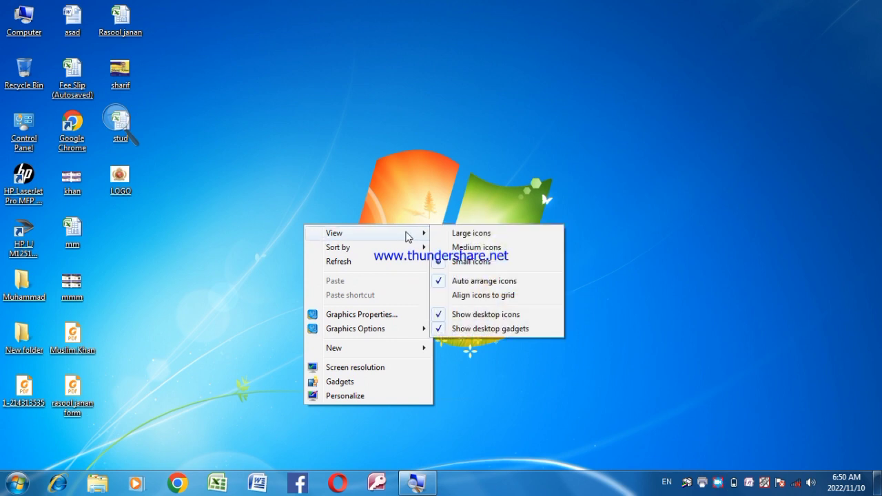
pyautogui.click(471, 316)
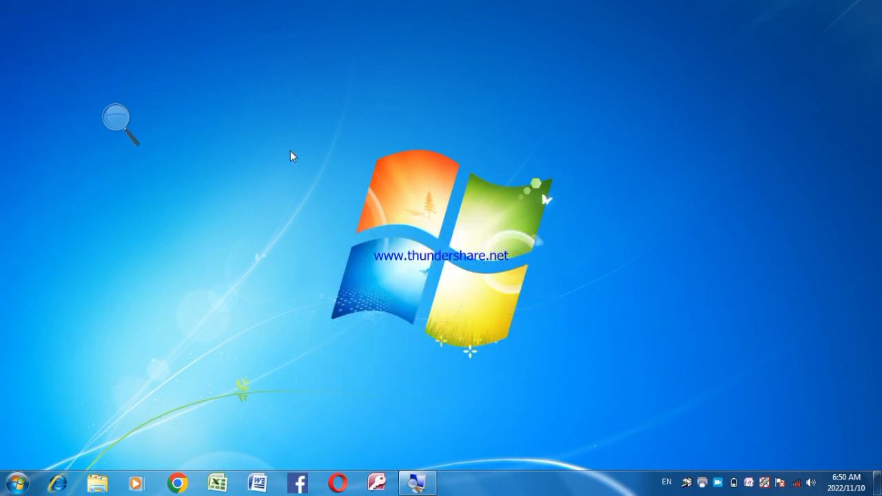
# Re-enable Show desktop icons so the icons reappear, leaving the desktop menu open
pyautogui.rightClick(255, 47)
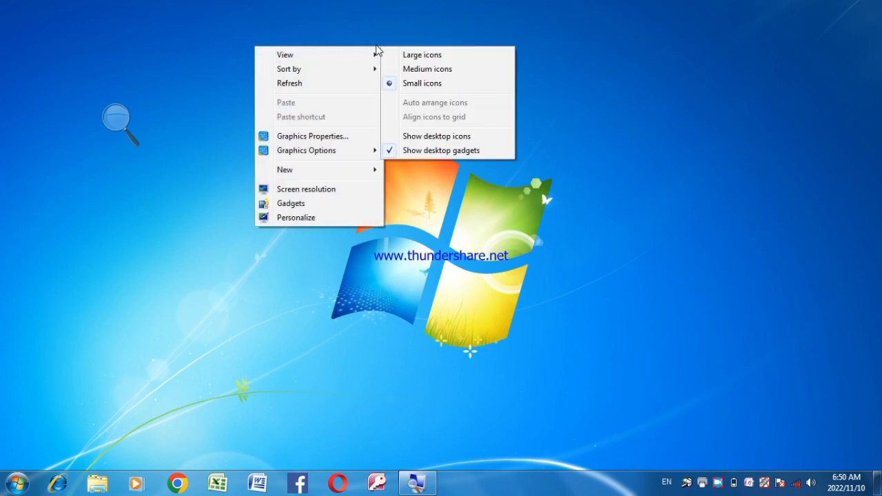
pyautogui.moveTo(366, 58)
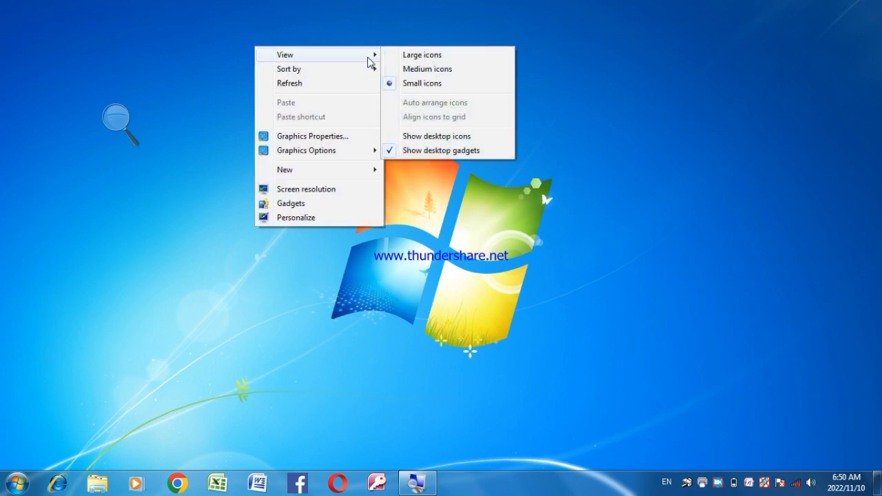
pyautogui.click(417, 136)
pyautogui.rightClick(367, 128)
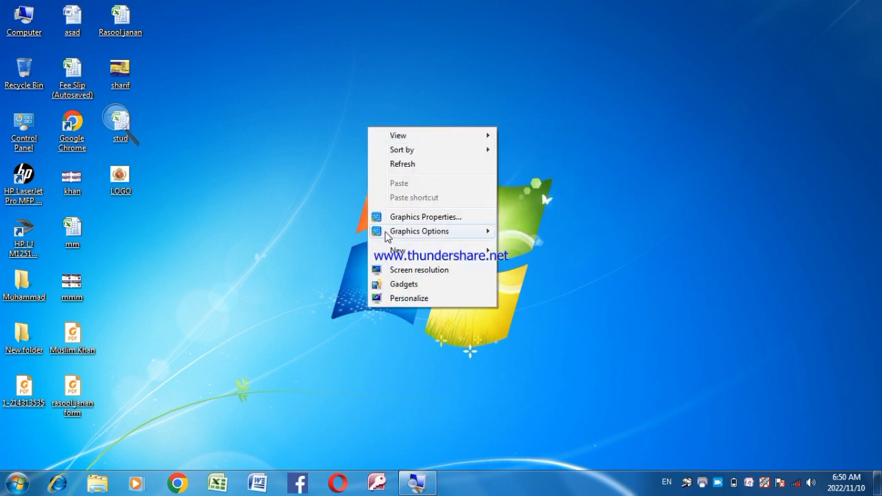
# Add the Calendar, Clock, Control Panel and Iranian Calendar gadgets from the gallery
pyautogui.click(394, 285)
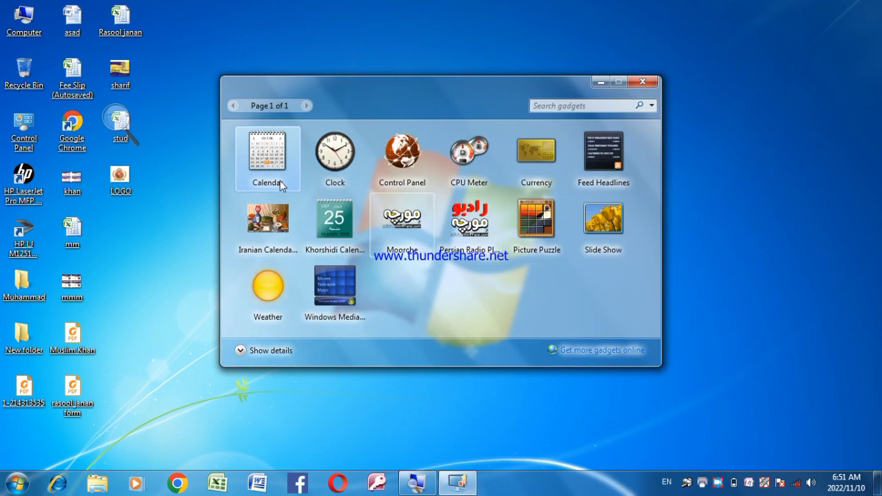
pyautogui.doubleClick(266, 154)
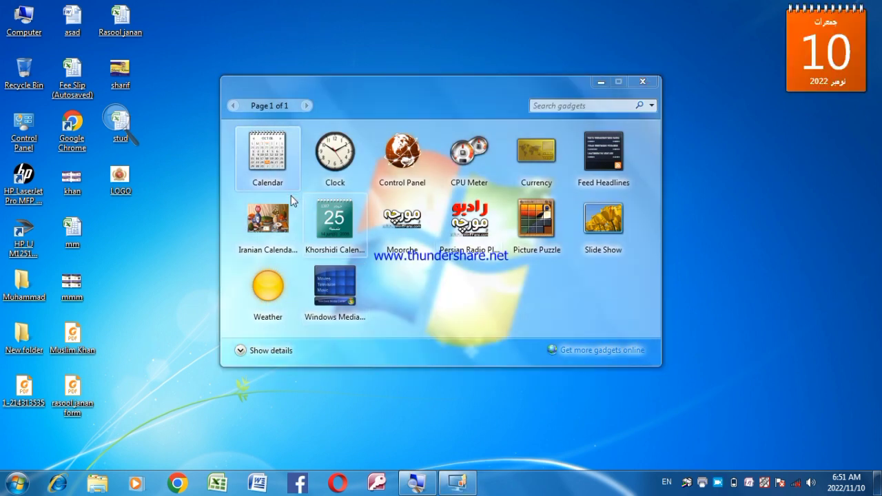
pyautogui.click(350, 167)
pyautogui.doubleClick(402, 157)
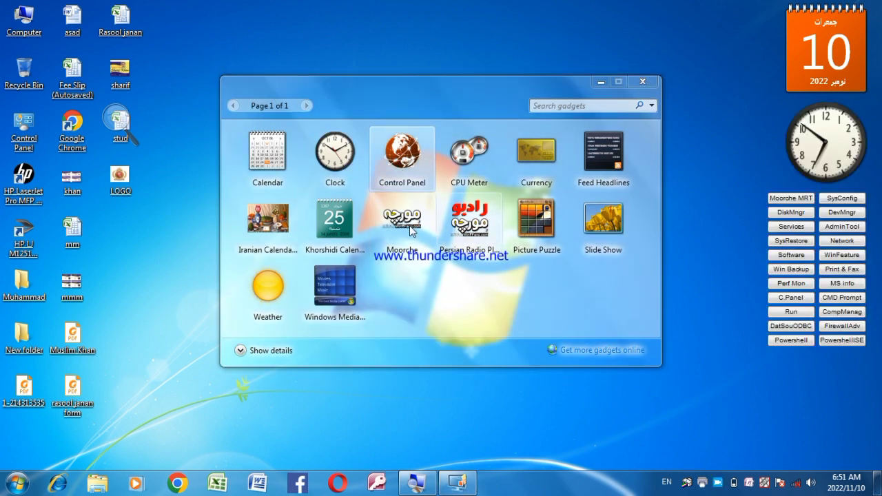
pyautogui.doubleClick(282, 231)
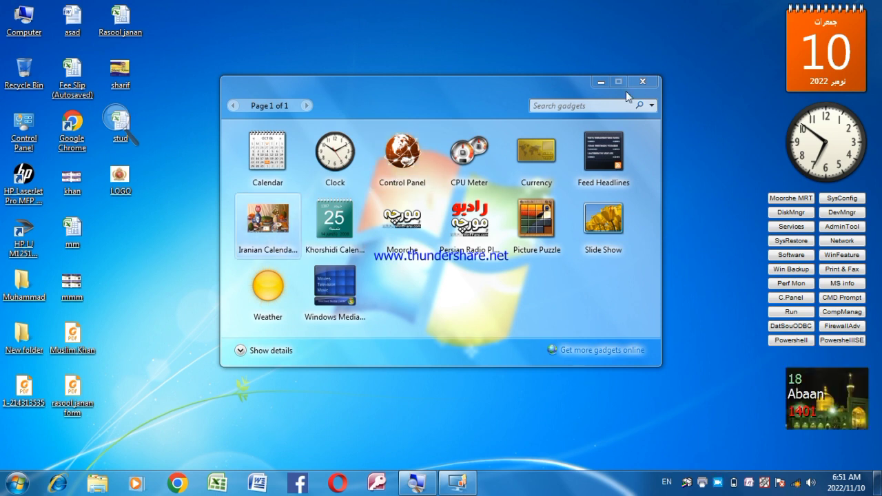
# Enlarge the Calendar gadget to show the full month and move it left off the clock
pyautogui.click(643, 82)
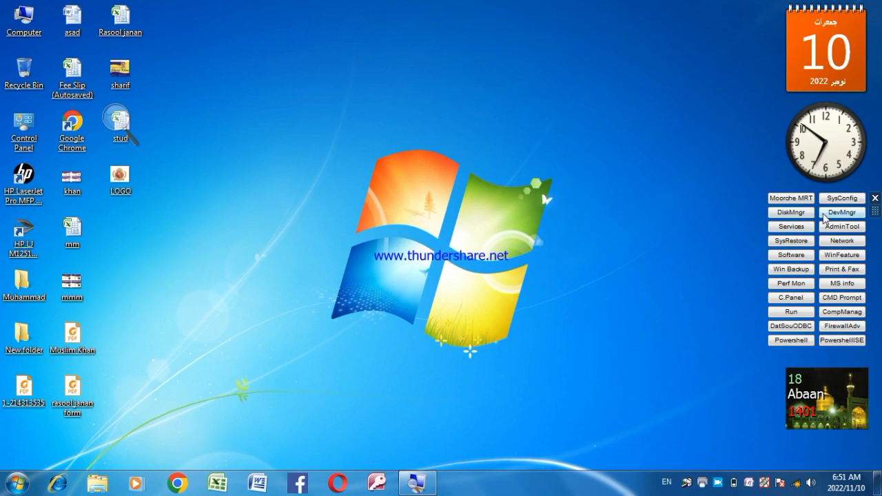
pyautogui.click(879, 24)
pyautogui.moveTo(852, 57); pyautogui.dragTo(657, 65)
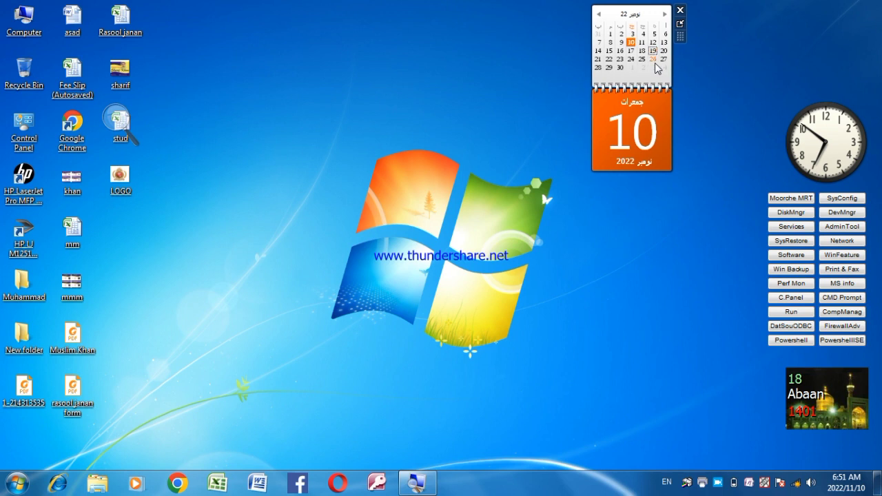
# Uncheck View > Show desktop gadgets and Show desktop icons to hide both
pyautogui.rightClick(412, 184)
pyautogui.moveTo(436, 198)
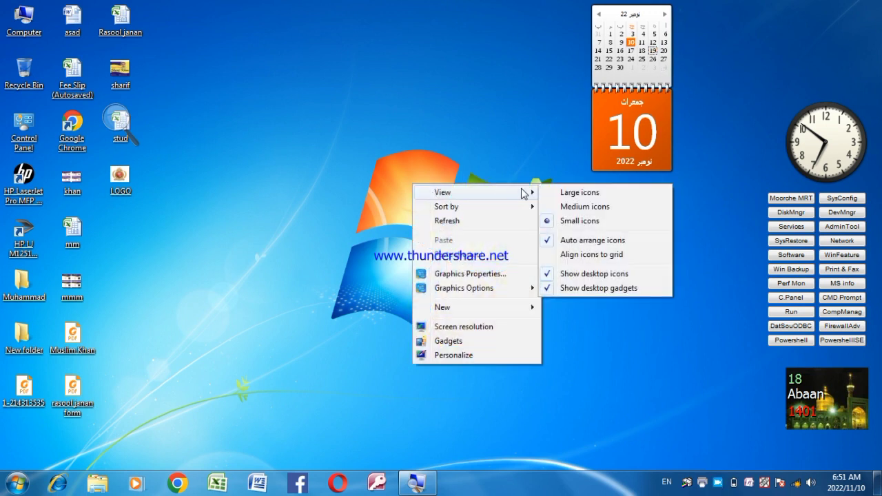
pyautogui.click(571, 290)
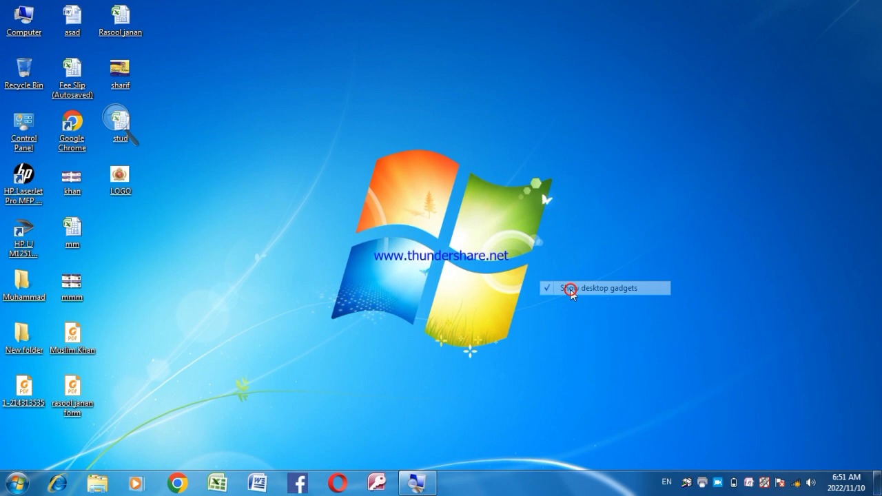
pyautogui.rightClick(470, 177)
pyautogui.moveTo(555, 191)
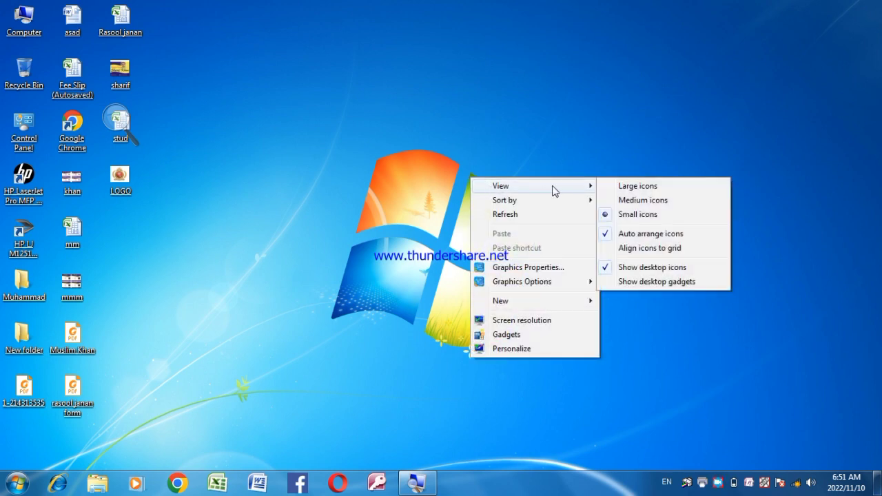
pyautogui.click(622, 267)
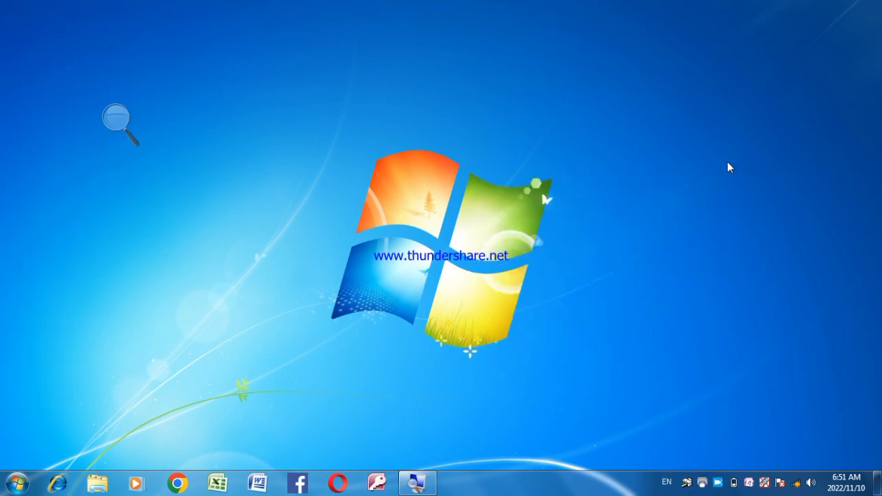
# Recheck Show desktop icons and Show desktop gadgets to bring both back
pyautogui.rightClick(564, 225)
pyautogui.moveTo(585, 233)
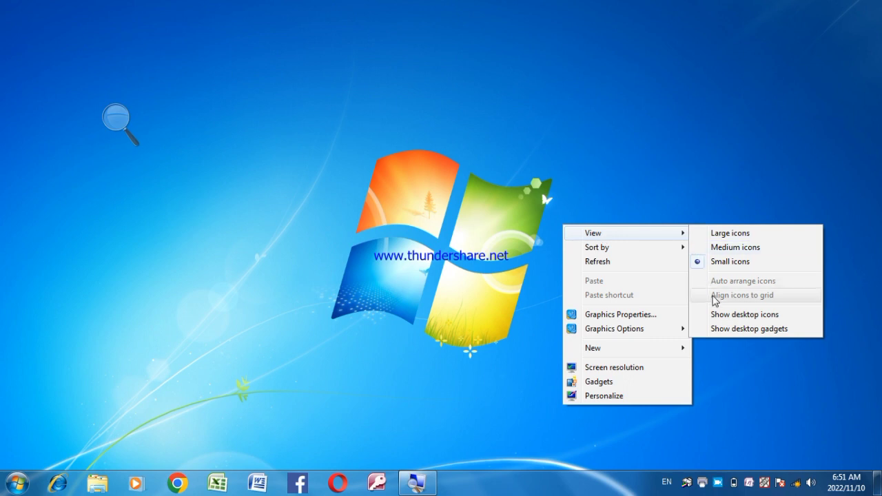
pyautogui.click(717, 318)
pyautogui.rightClick(515, 135)
pyautogui.moveTo(556, 146)
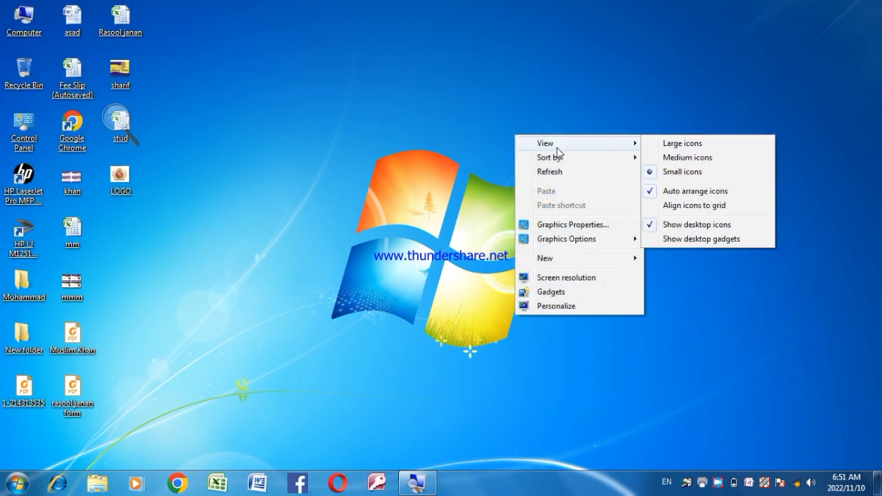
pyautogui.click(666, 240)
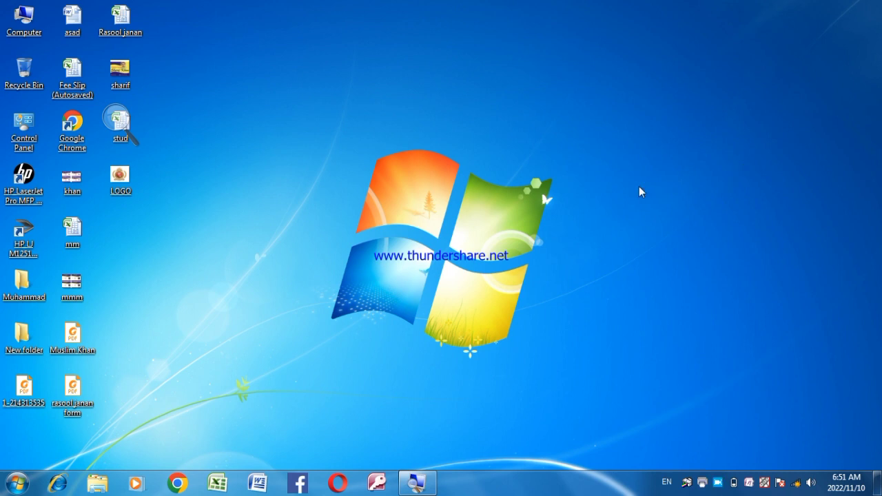
# Open the Gadgets gallery from the desktop menu, then close it
pyautogui.rightClick(597, 127)
pyautogui.moveTo(698, 134)
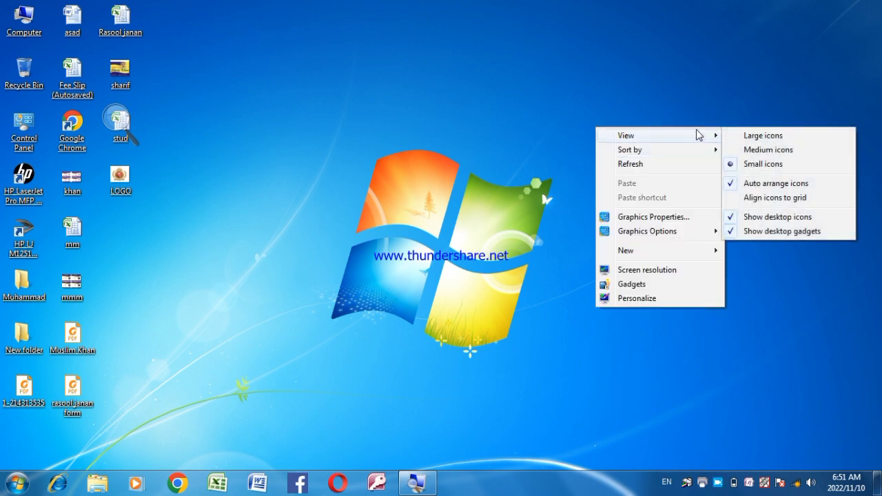
pyautogui.click(632, 284)
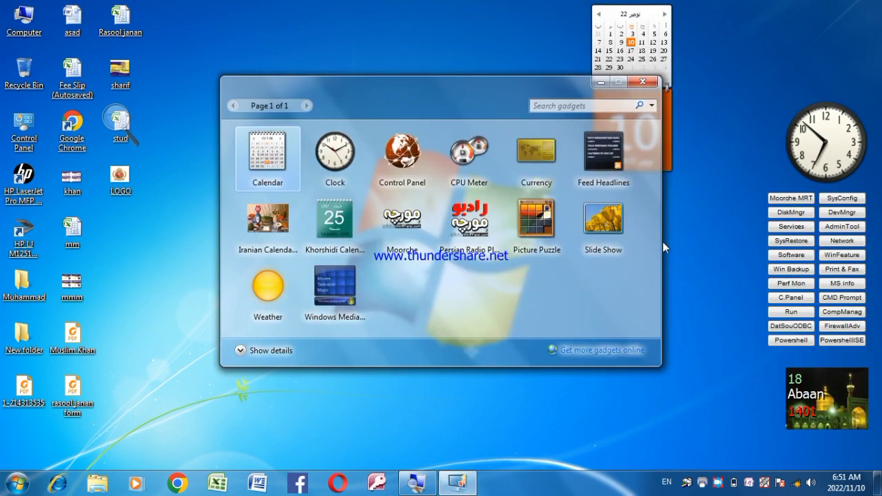
pyautogui.click(642, 82)
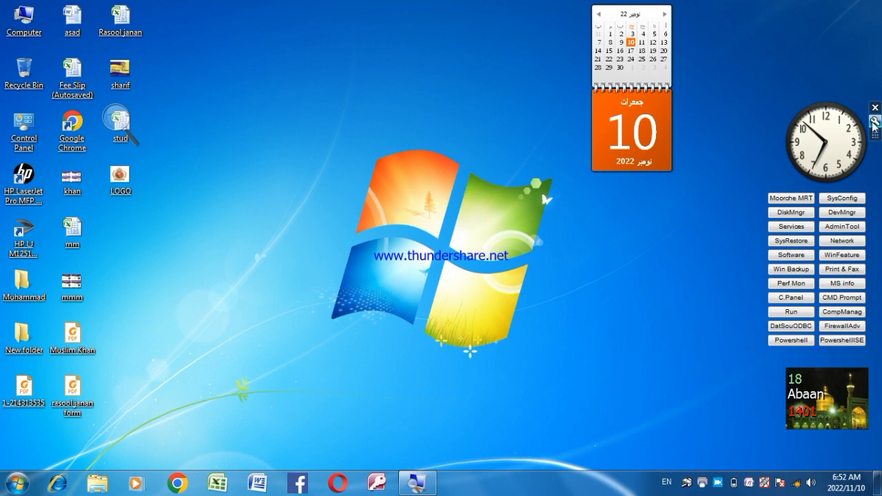
# In the Clock gadget's options, enter a custom clock name and confirm with OK
pyautogui.click(873, 124)
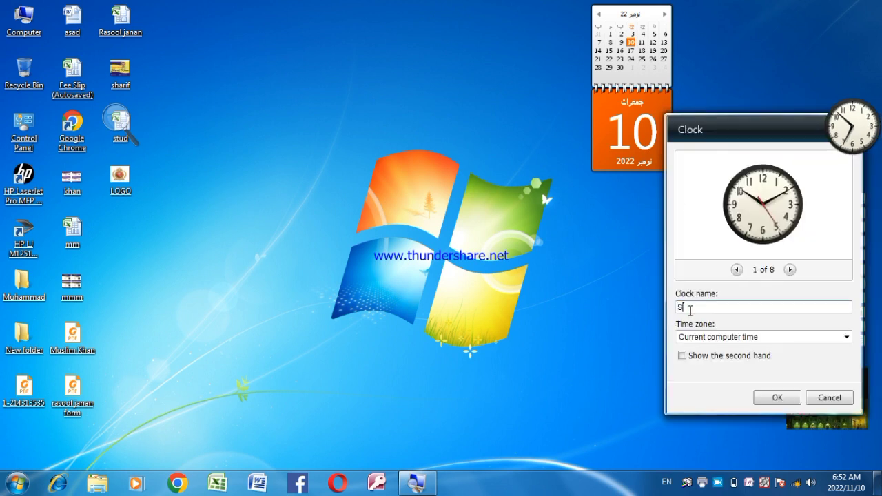
pyautogui.click(690, 311)
pyautogui.write('Sharif')
pyautogui.click(777, 398)
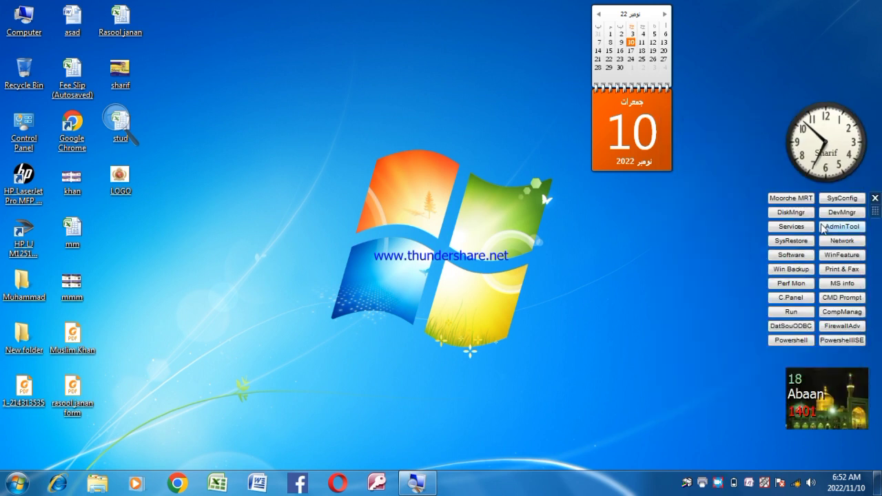